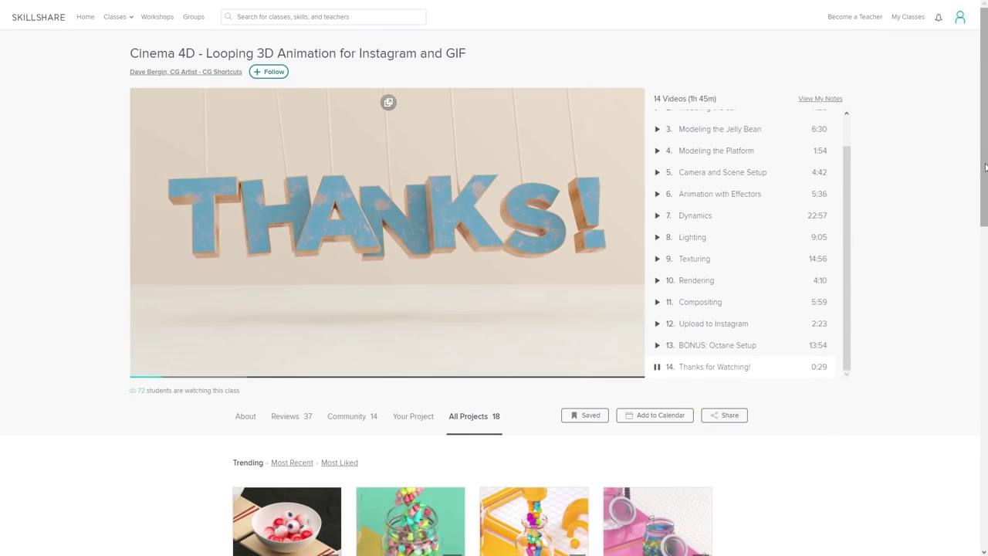
Browse the Animation classes and scroll to the Cinema 4D Daily Render Scifi Scene class.
left_click_drag(985, 166, 984, 212)
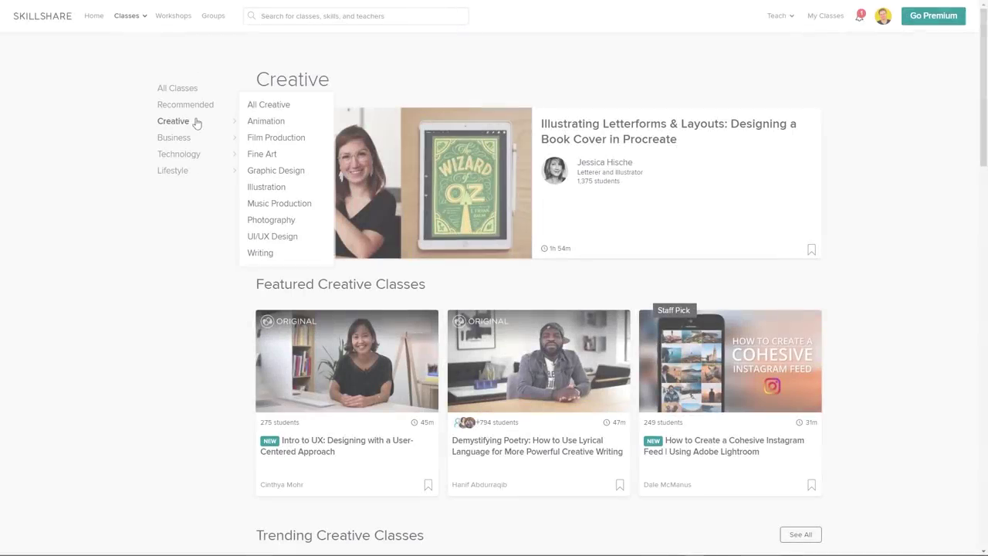
left_click(266, 121)
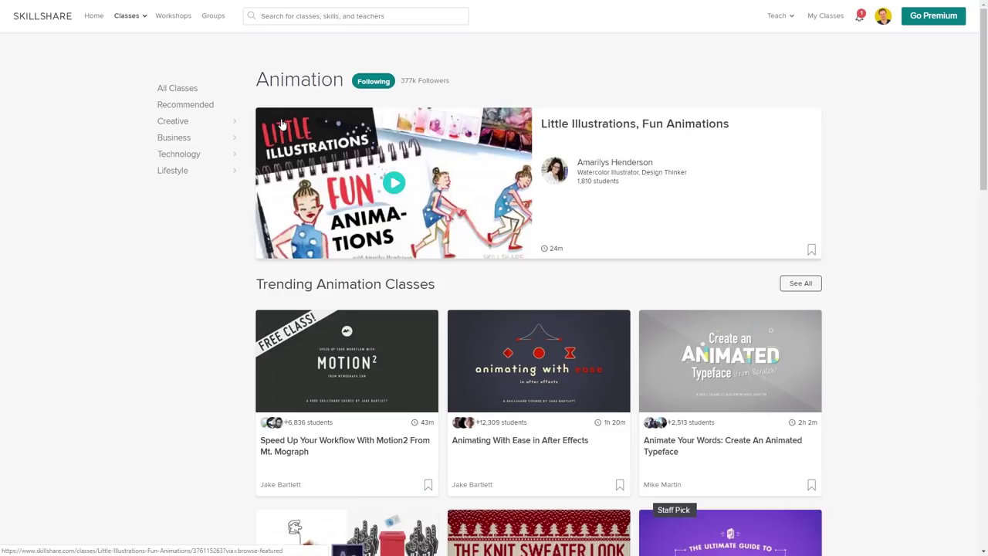
scroll(893, 262, "down", 5)
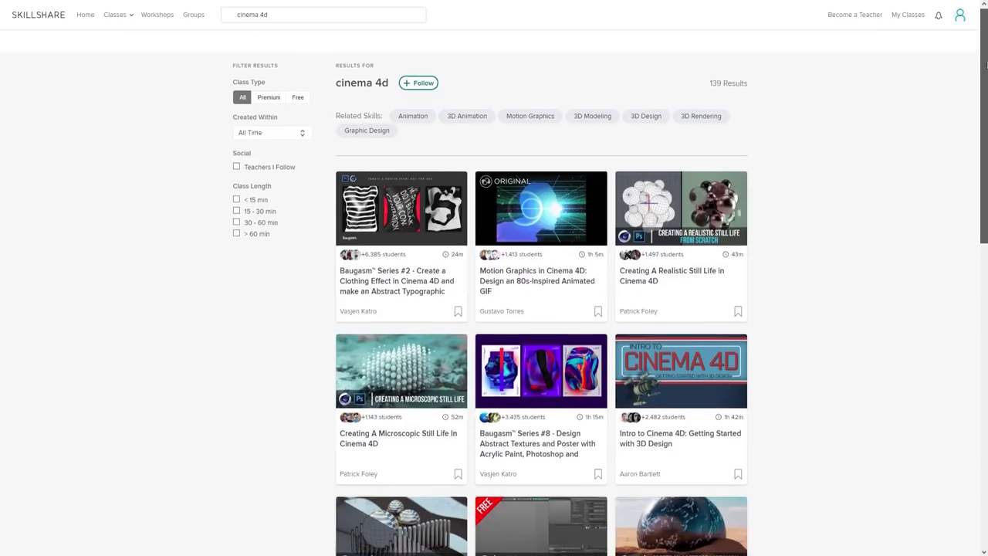
scroll(986, 65, "down", 3)
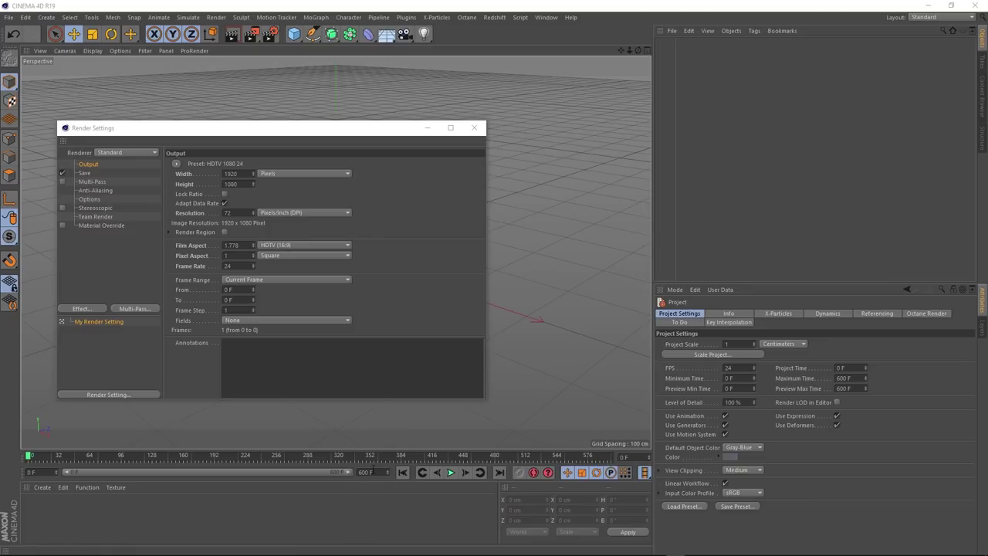
Close the Render Settings window, leaving the empty perspective scene at 24 FPS.
left_click(474, 128)
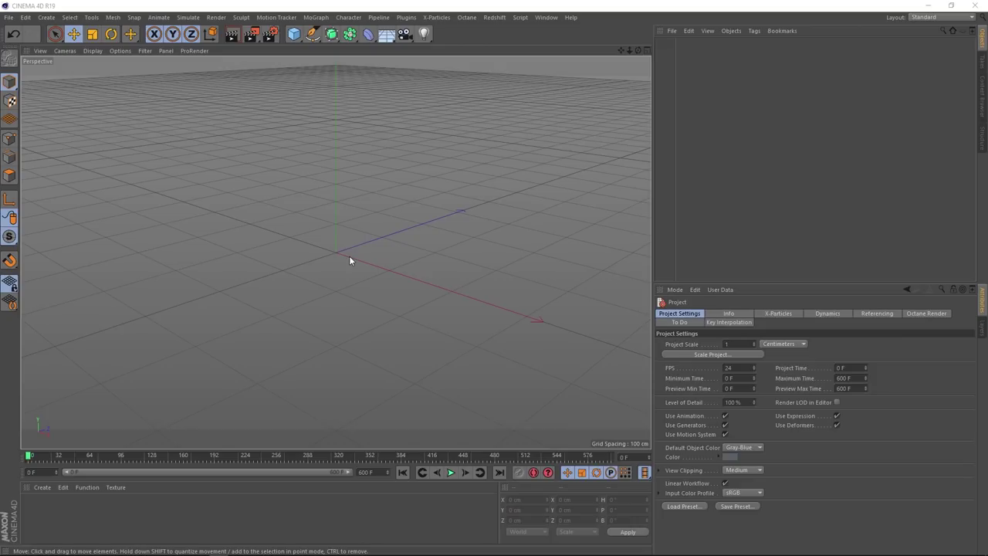
Add a Torus and set the viewport display to Gouraud Shading (Lines).
left_click(294, 35)
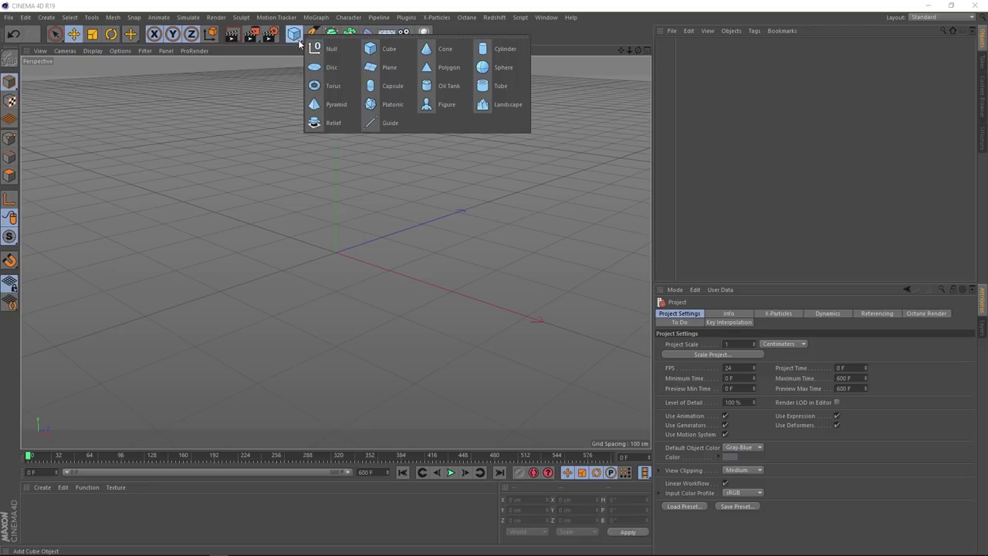
left_click(354, 88)
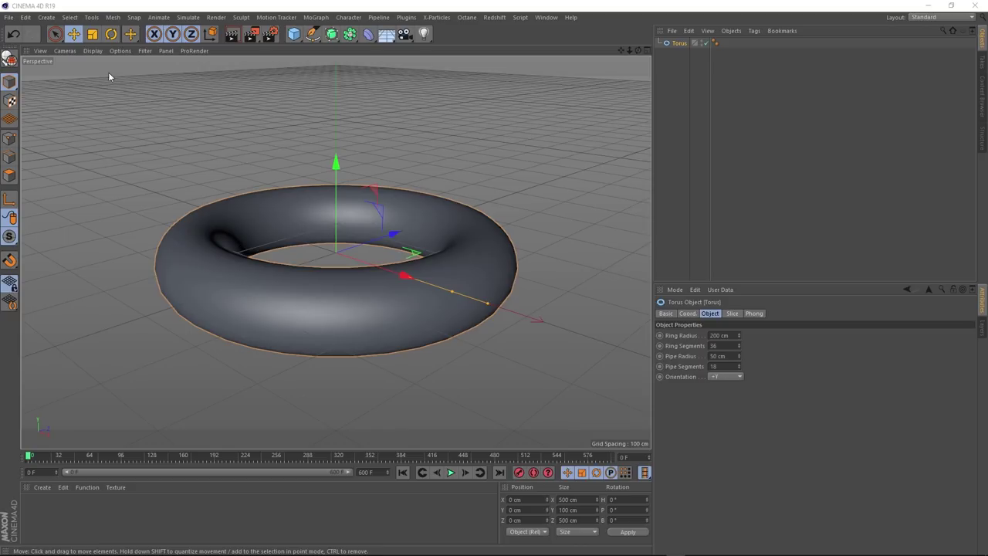
left_click(93, 51)
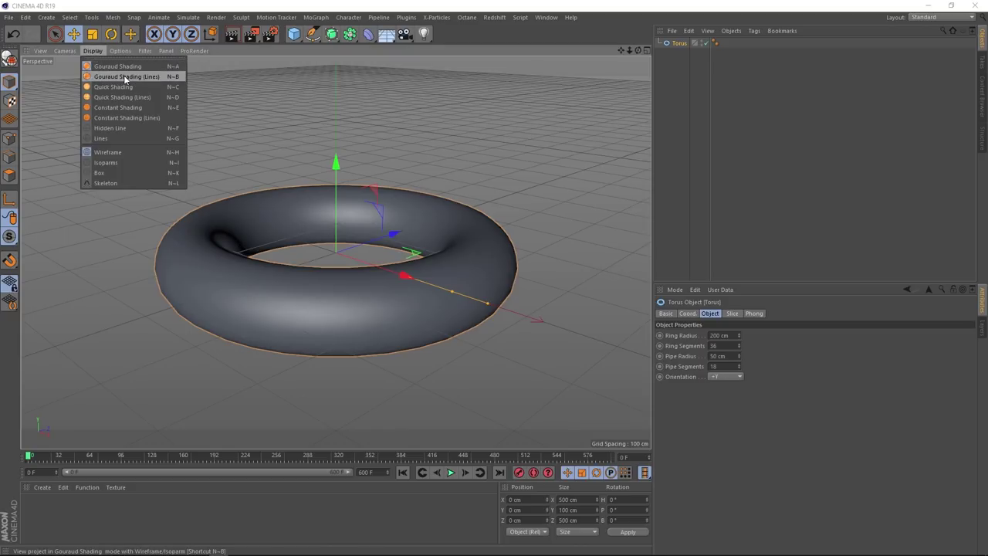
left_click(149, 76)
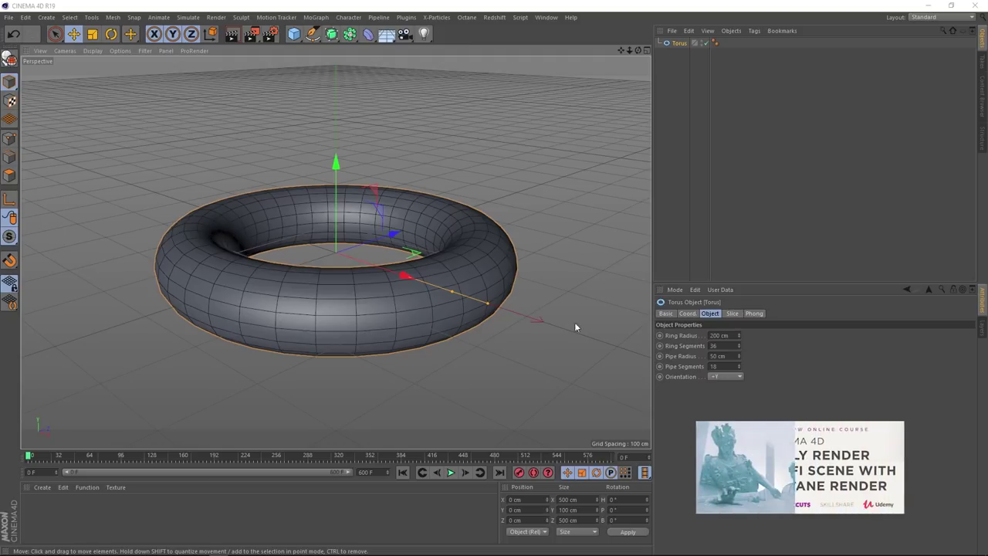
Set the torus to 20 ring segments, 10 cm pipe radius, 40 cm ring radius, 8 pipe segments.
double_click(715, 345)
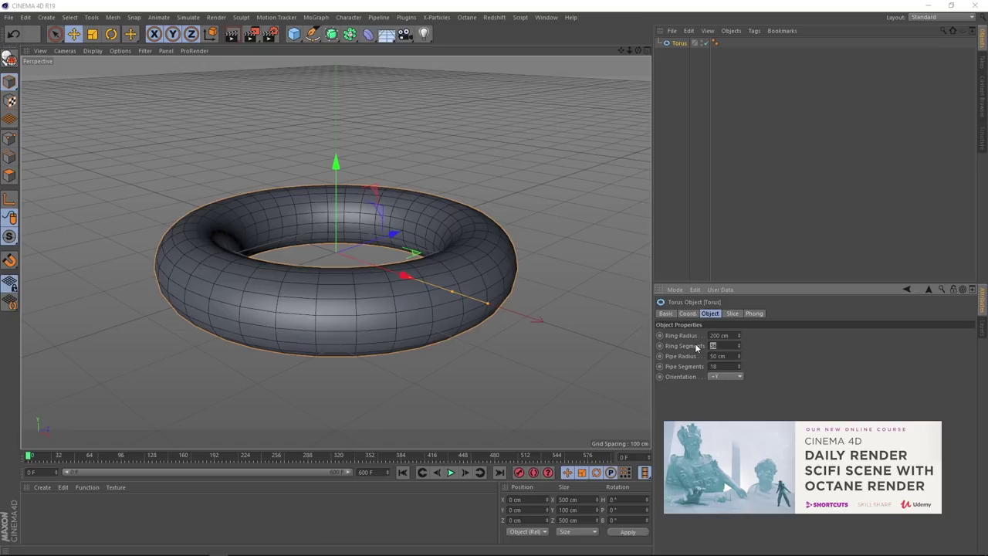
type("20")
key("Return")
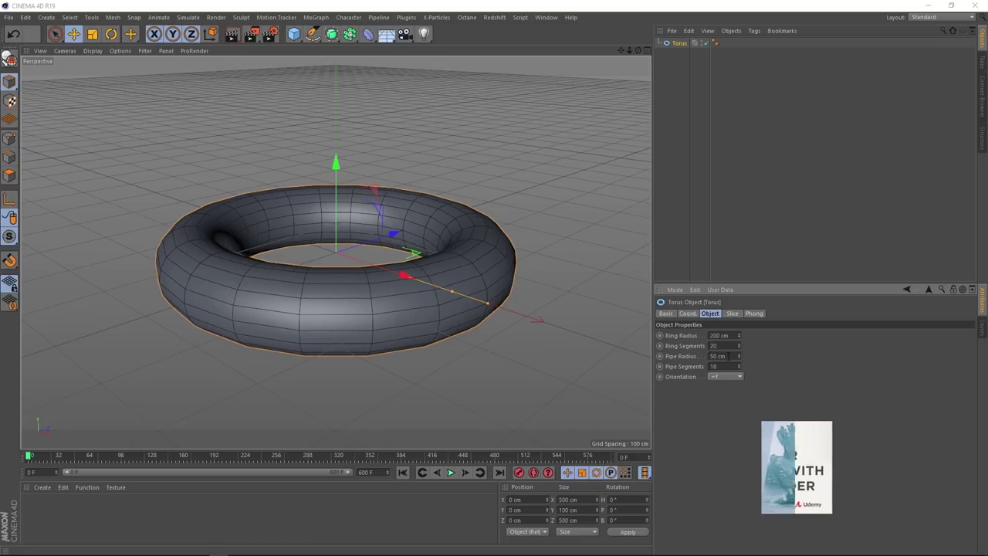
double_click(718, 356)
type("10")
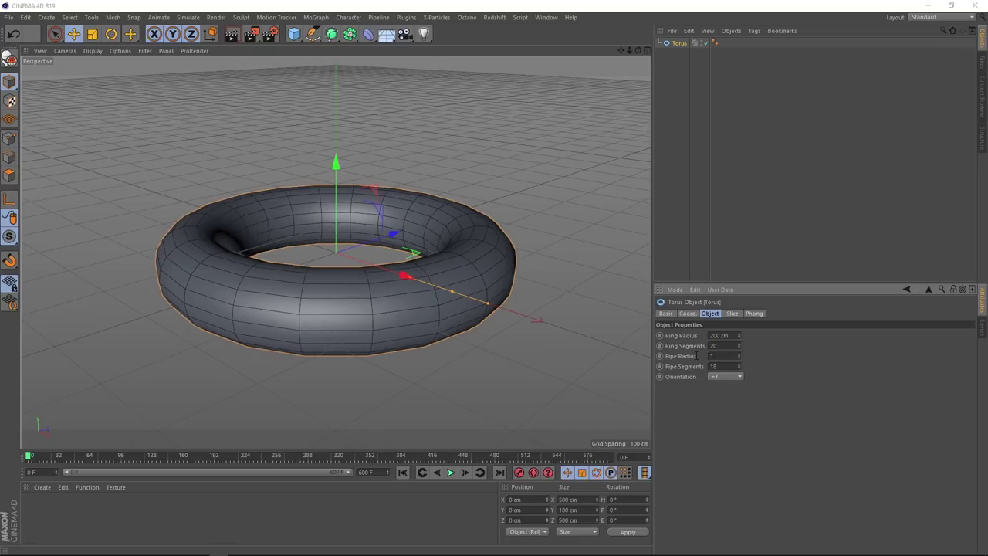
key("Return")
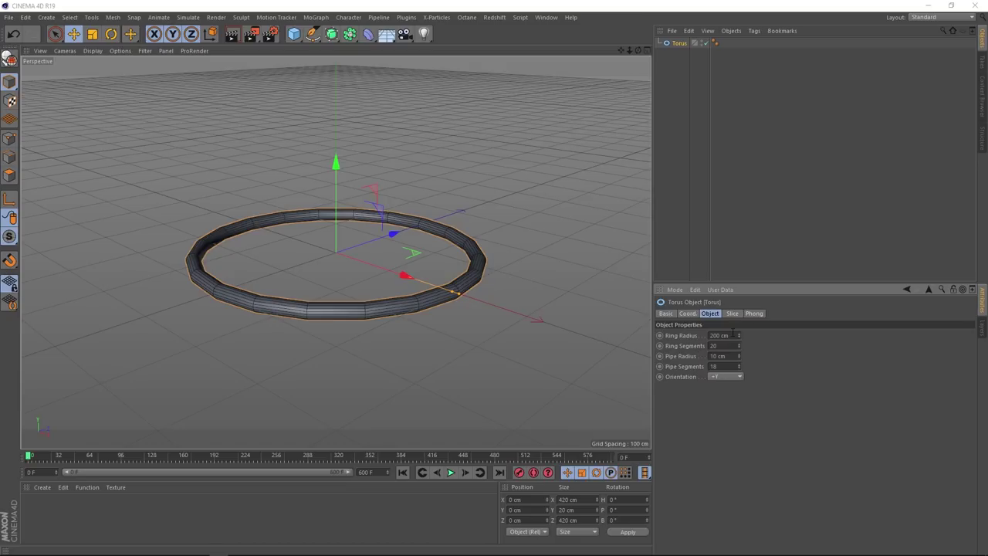
double_click(718, 335)
type("40")
key("Return")
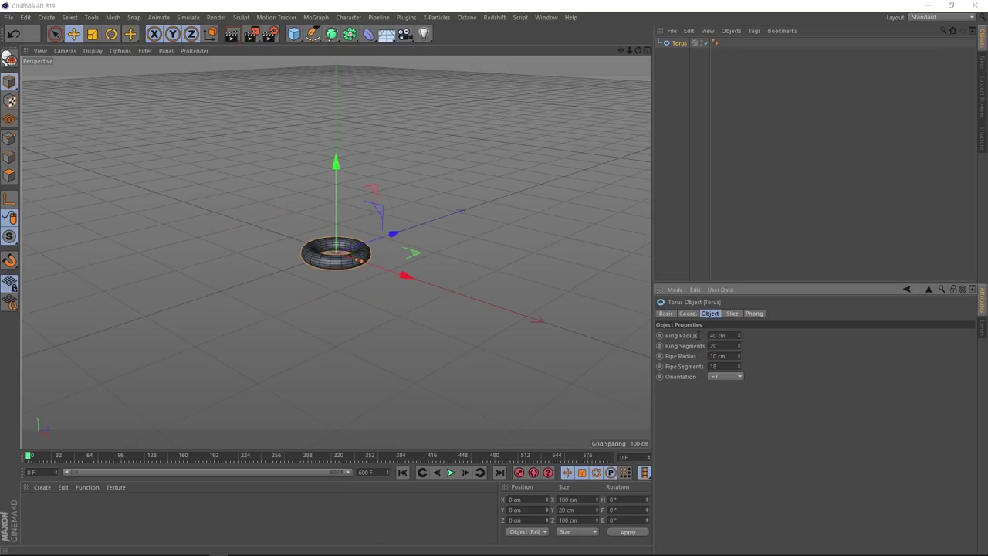
scroll(331, 249, "up", 5)
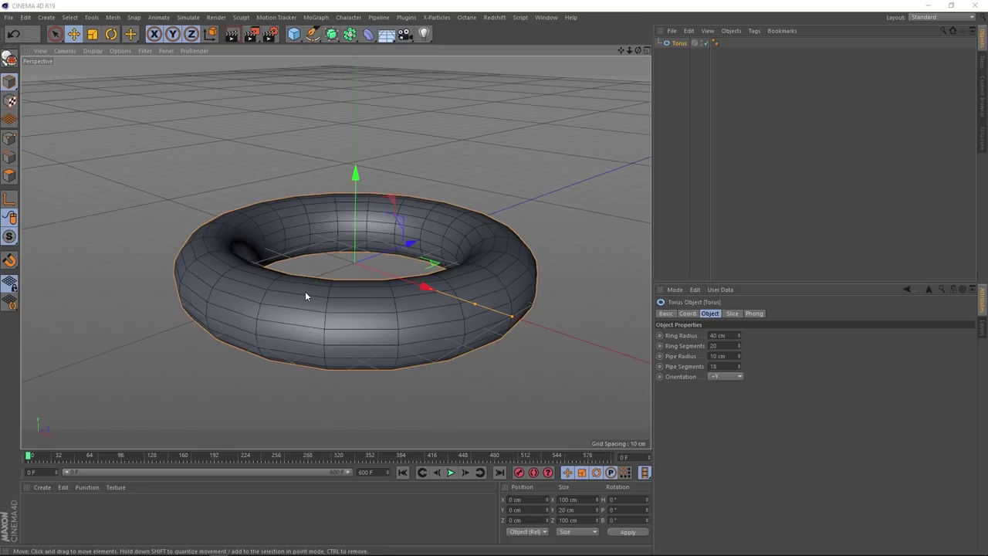
double_click(714, 366)
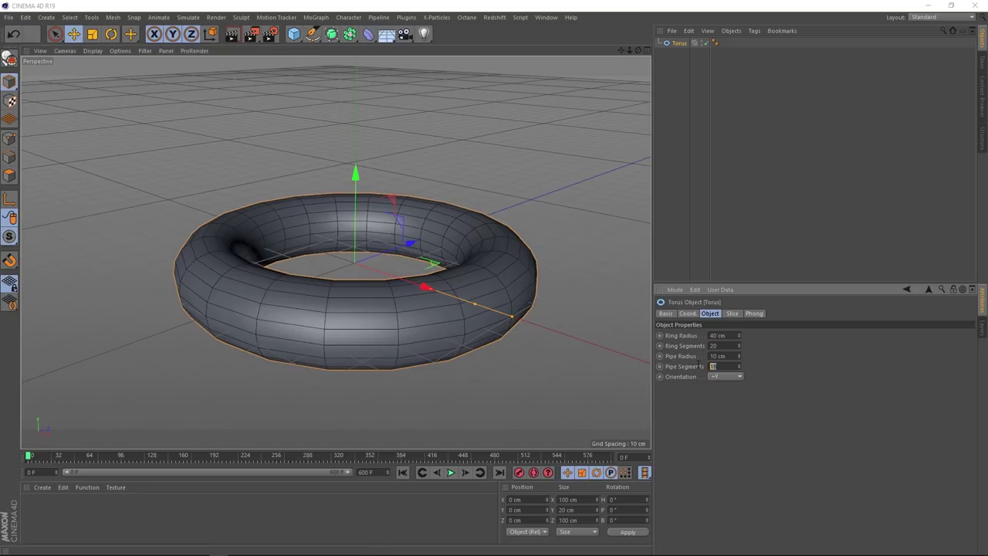
type("8")
key("Return")
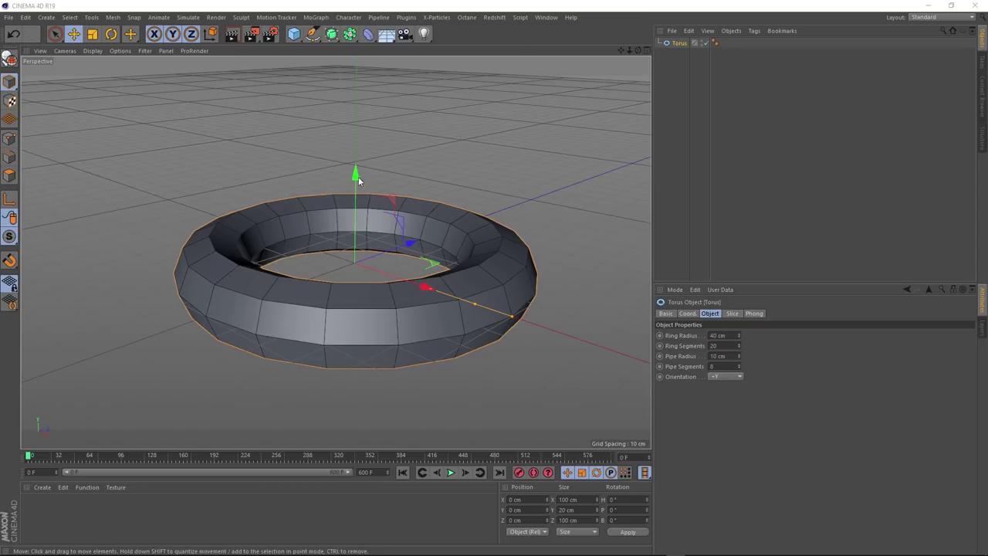
Add a Plane with width and height of 1500 cm.
left_click(302, 37)
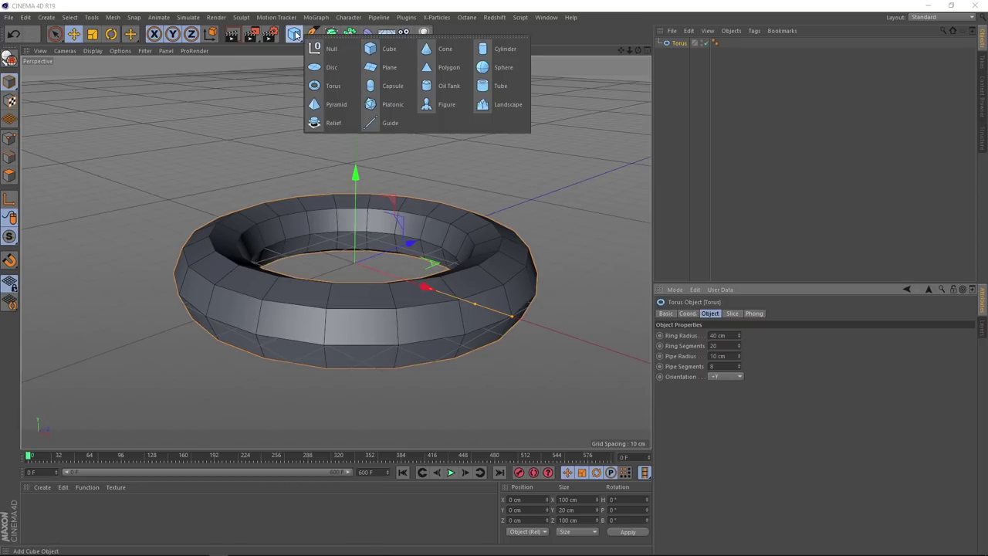
left_click(382, 68)
scroll(327, 276, "down", 5)
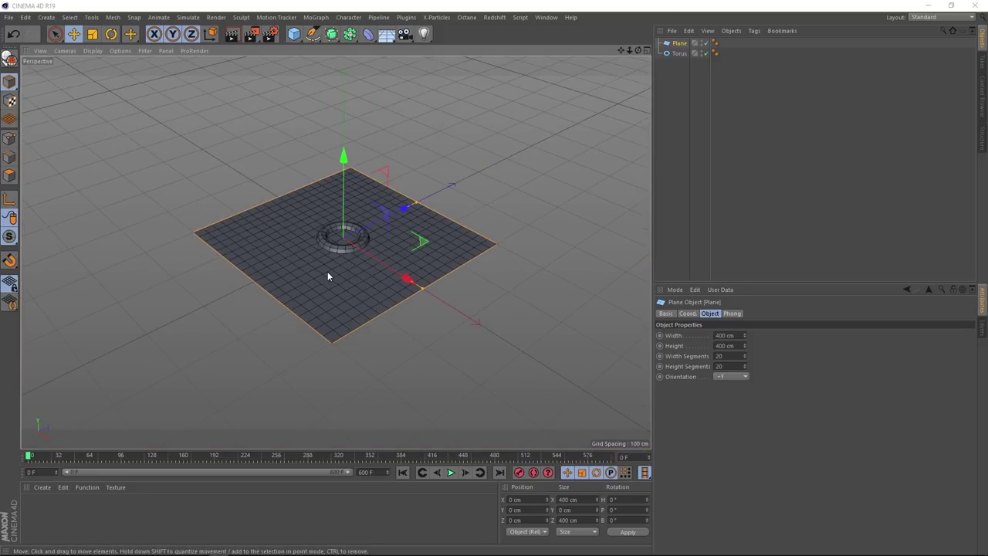
double_click(717, 336)
type("1500")
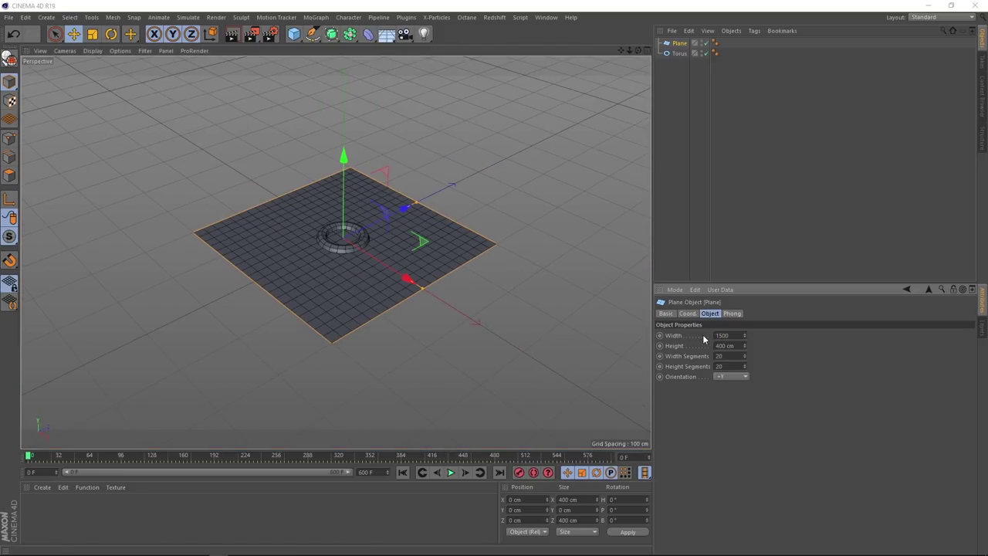
key("Return")
double_click(718, 345)
type("1500")
key("Return")
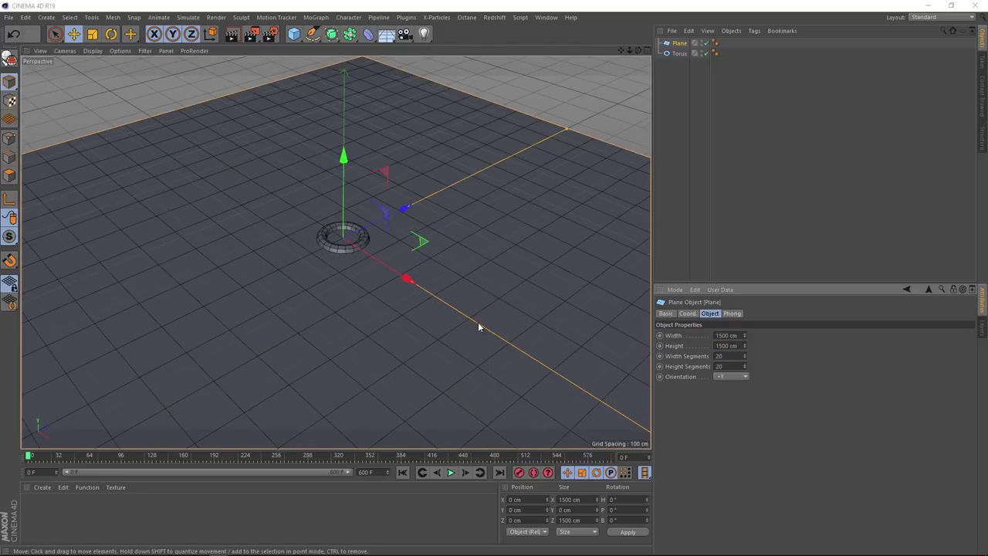
Give the plane 30 by 30 segments and raise the torus to about Y 333 cm.
middle_click_drag(424, 331, 402, 310, "alt")
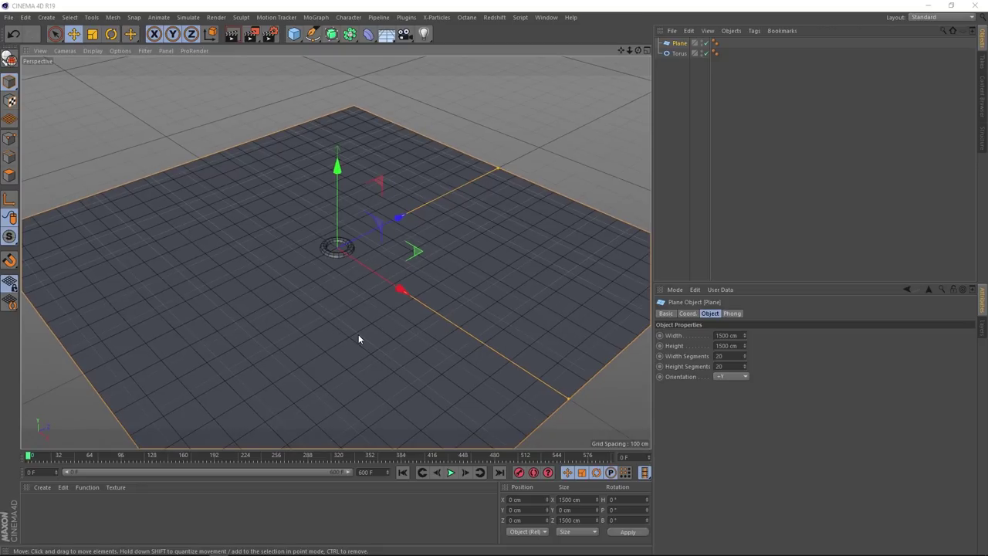
double_click(718, 356)
type("30")
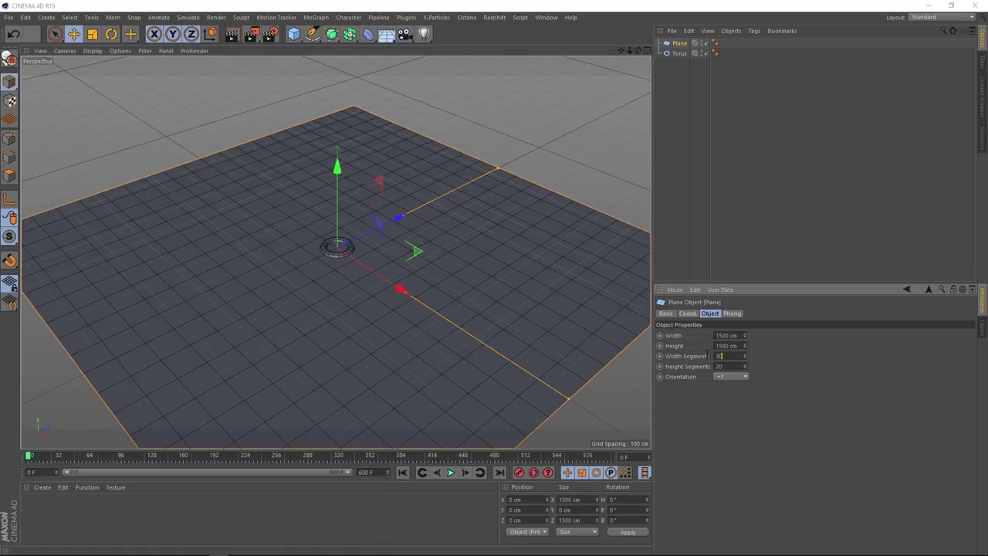
key("Return")
key("Tab")
type("30")
key("Return")
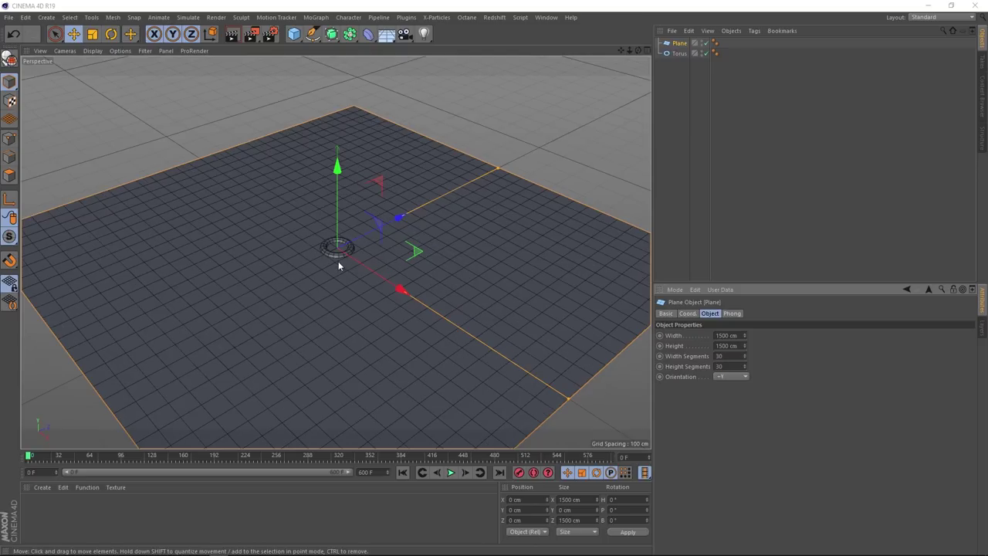
left_click(680, 53)
left_click_drag(338, 212, 359, 206)
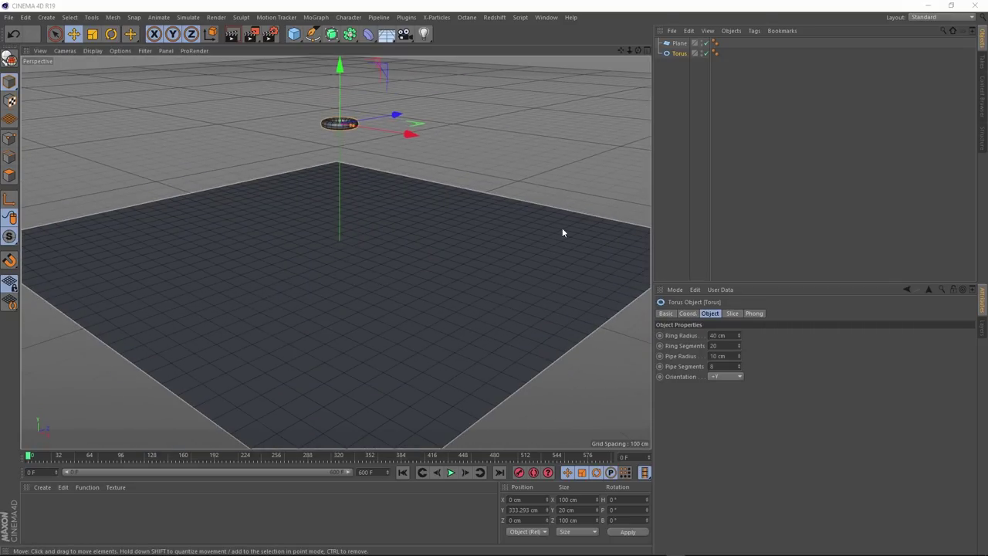
Give the torus a Rigid Body tag, test the fall, and rewind to the start.
left_click(756, 31)
mouse_move(815, 151)
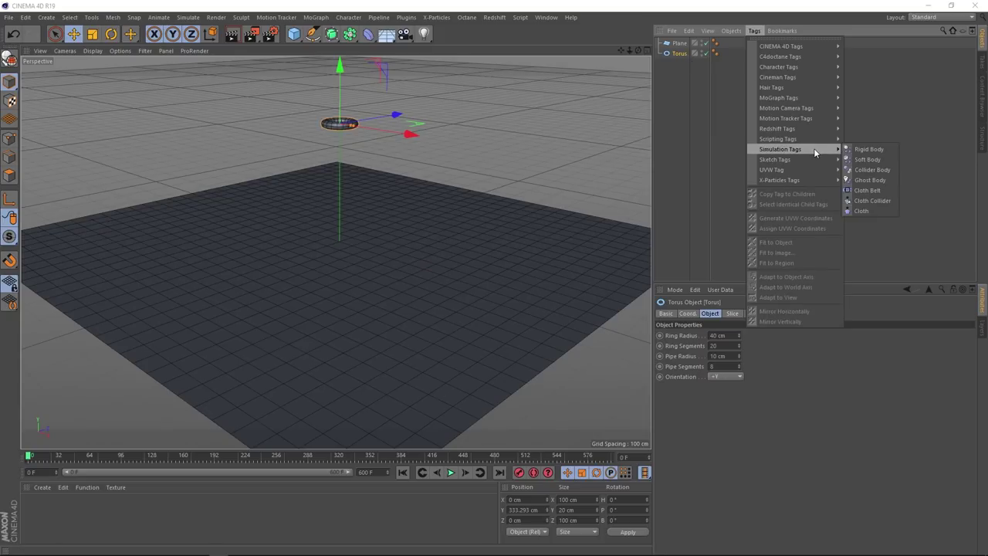
left_click(866, 150)
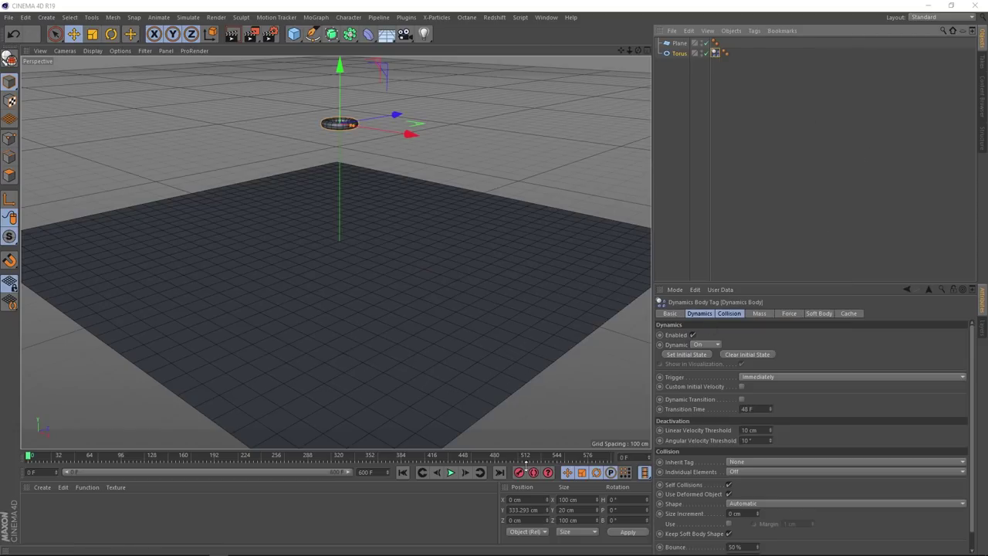
left_click(452, 472)
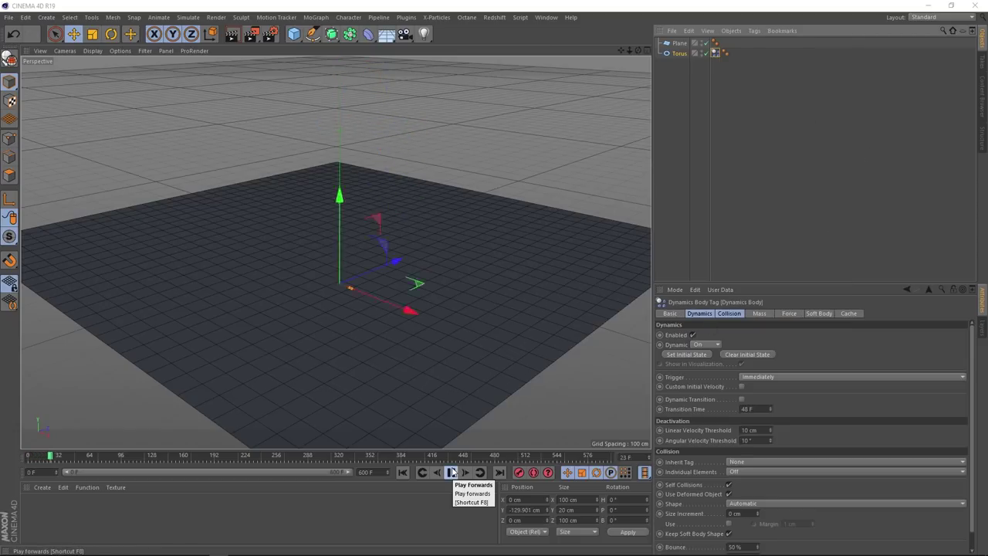
left_click(451, 472)
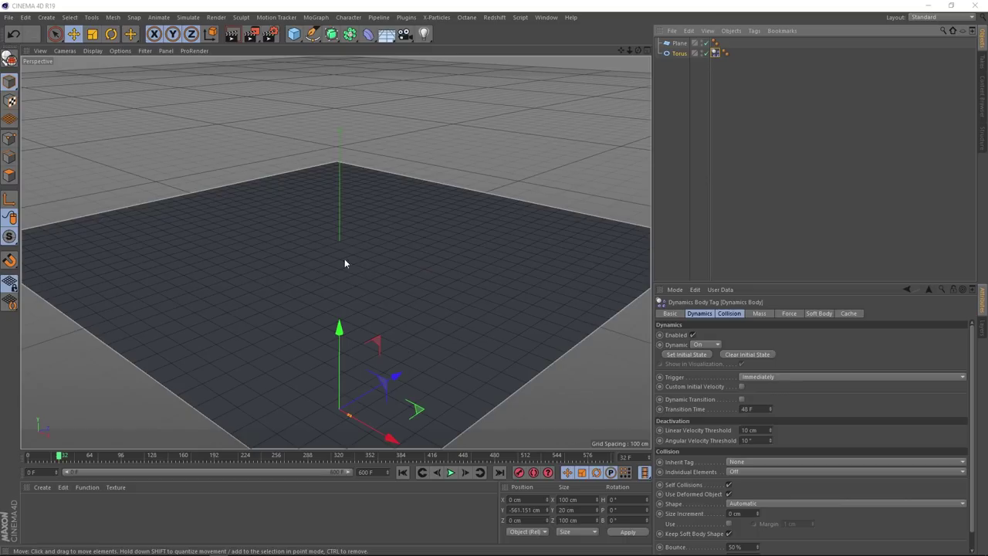
left_click(402, 473)
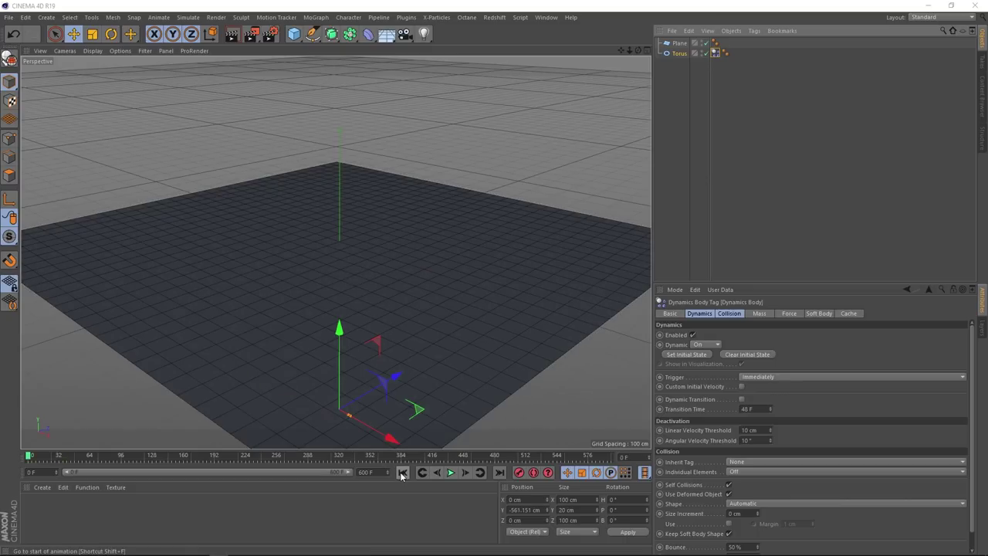
Add a Collider Body tag to the plane, replay the drop, and zoom toward the torus.
left_click(680, 44)
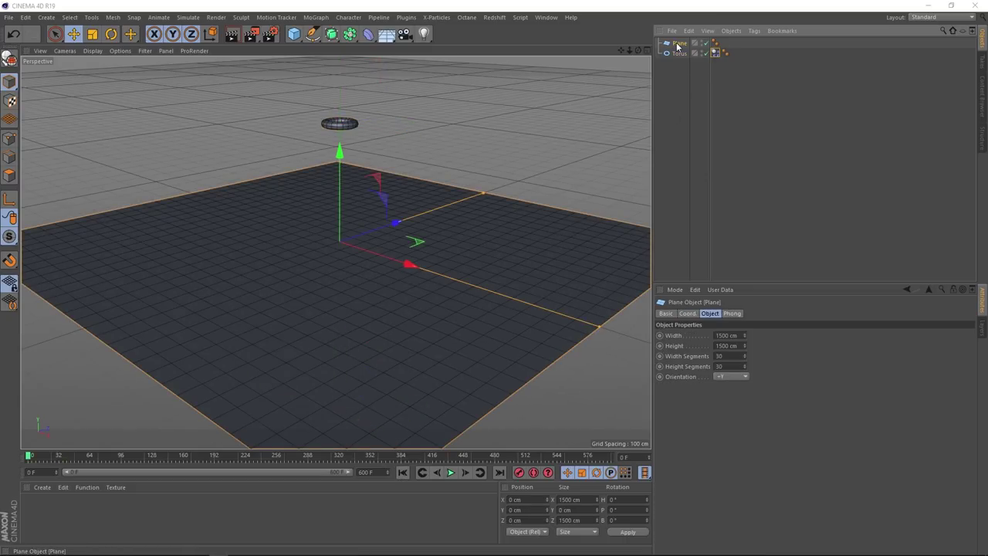
left_click(755, 31)
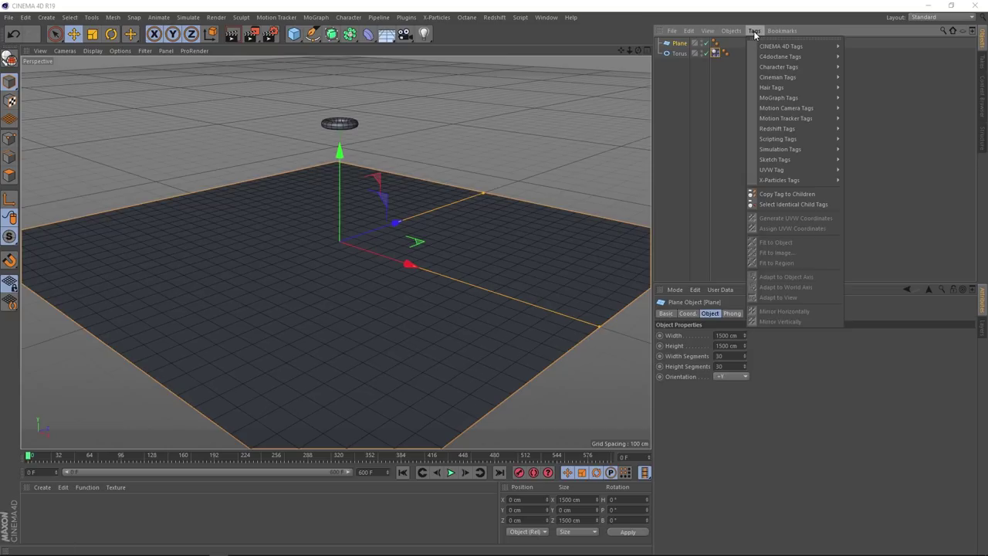
mouse_move(774, 149)
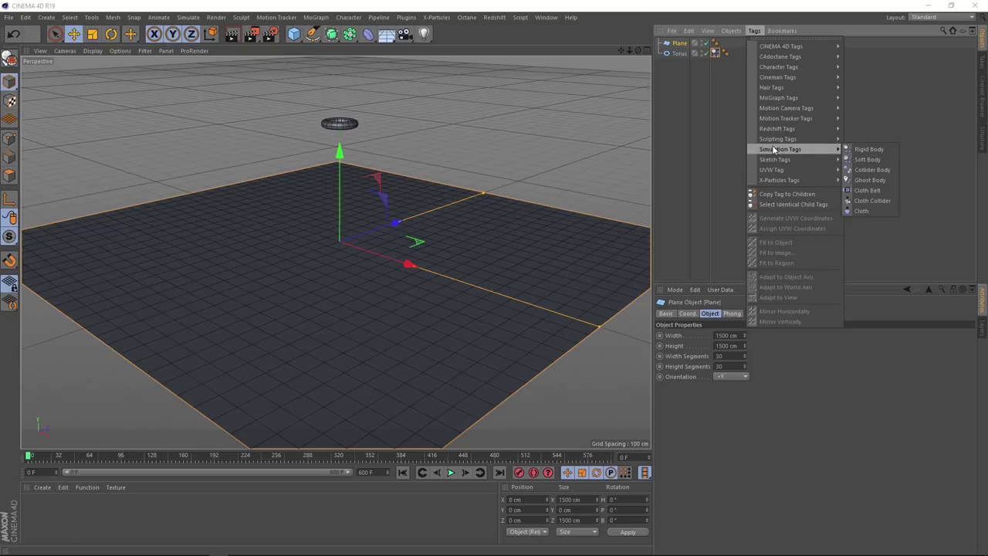
left_click(888, 170)
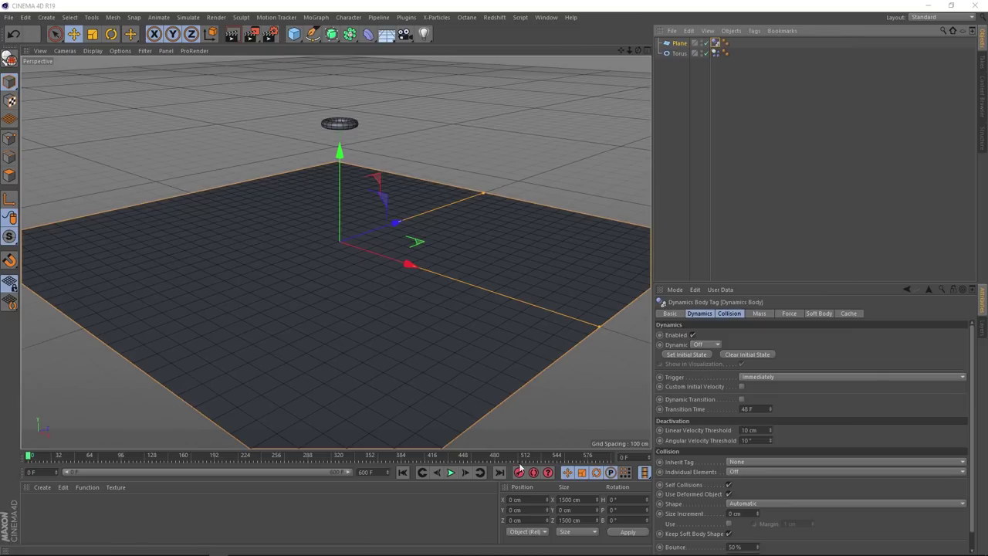
left_click(450, 473)
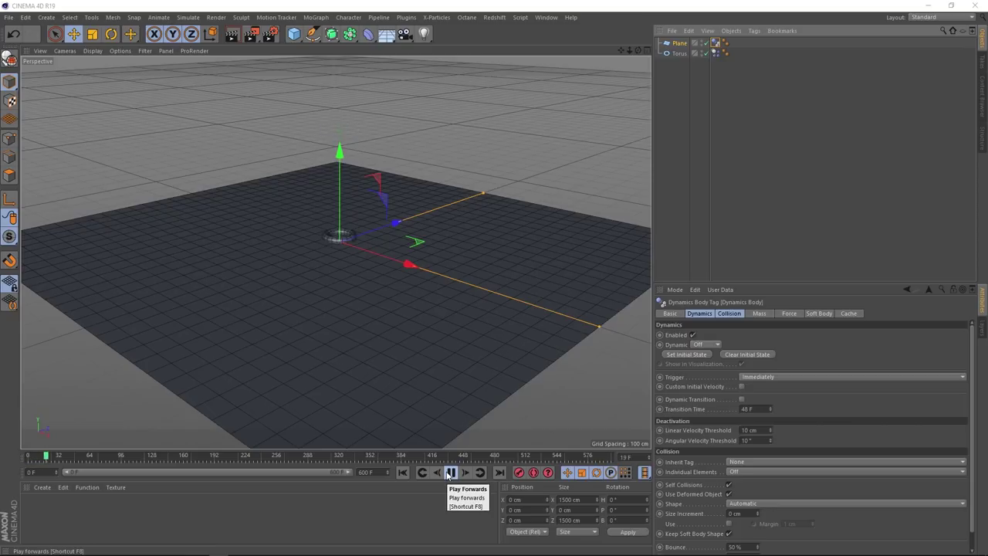
left_click(450, 473)
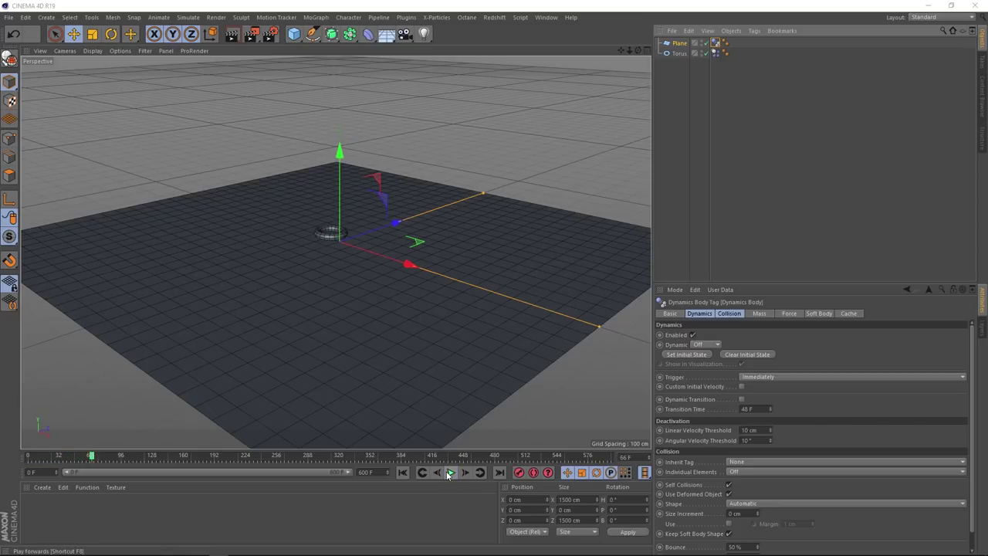
scroll(413, 412, "up", 4)
left_click_drag(337, 170, 304, 298, "alt")
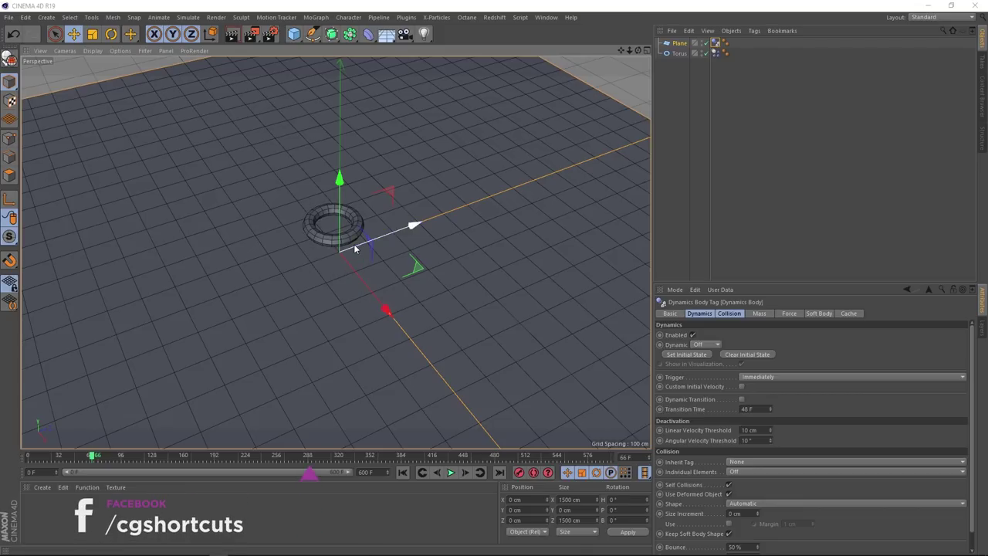
Add an xpVertexMap object named VMSource from X-Particles, then select the Plane.
left_click(439, 18)
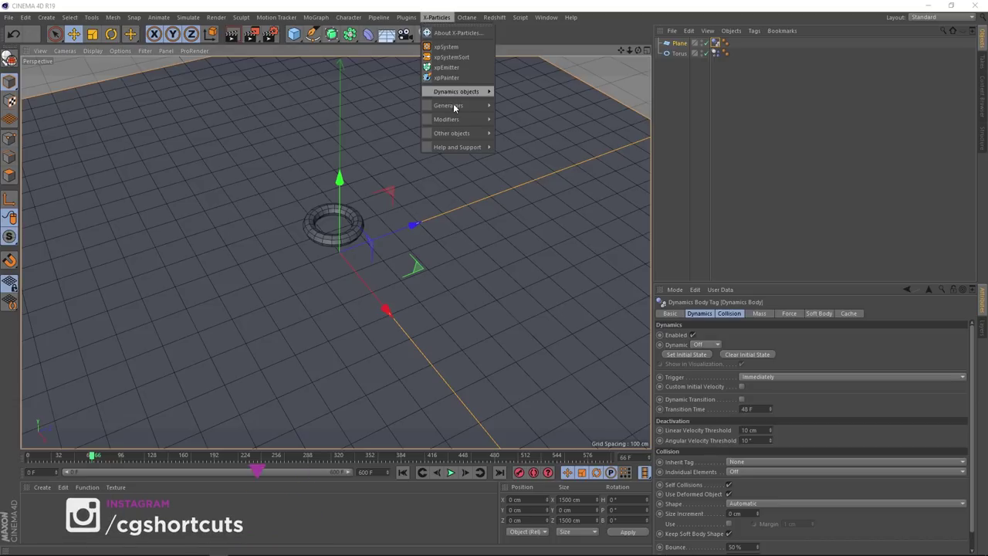
mouse_move(466, 135)
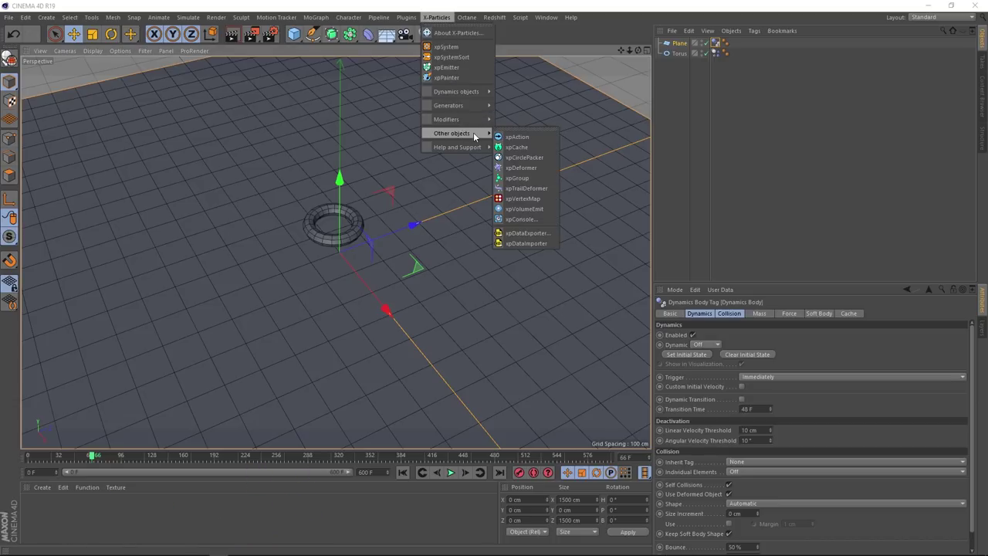
left_click(544, 199)
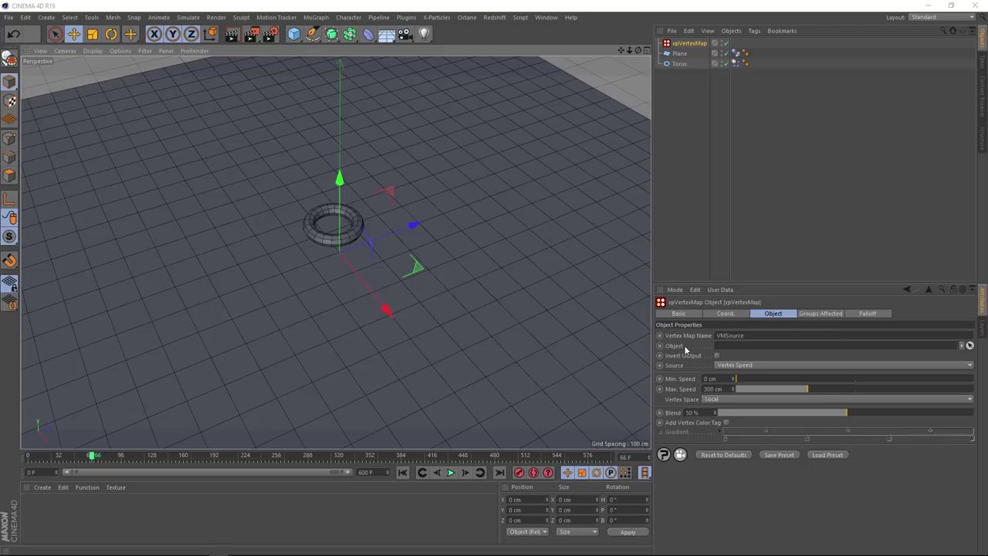
left_click(668, 55)
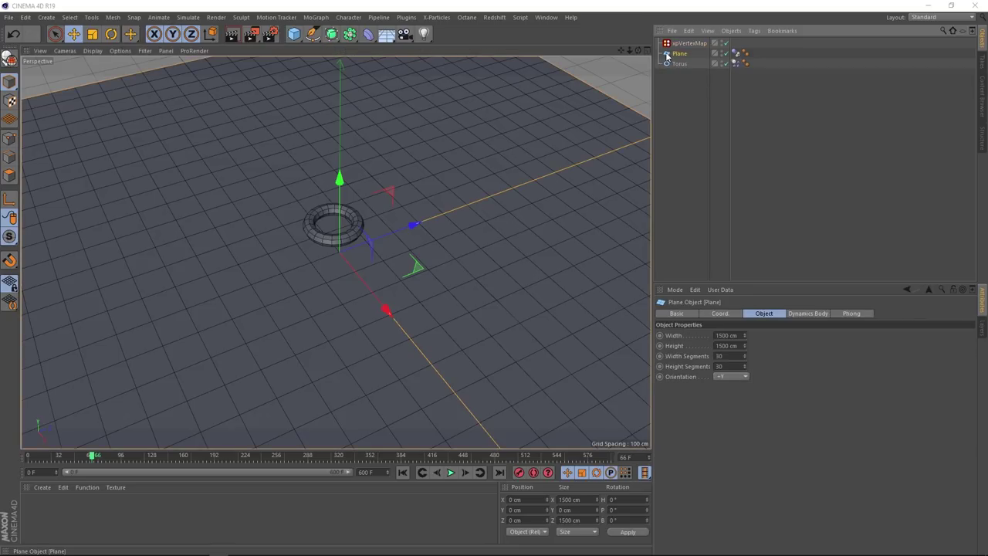
Make the Plane editable and link it into the xpVertexMap's Object field, creating the VMSource tag.
right_click(682, 56)
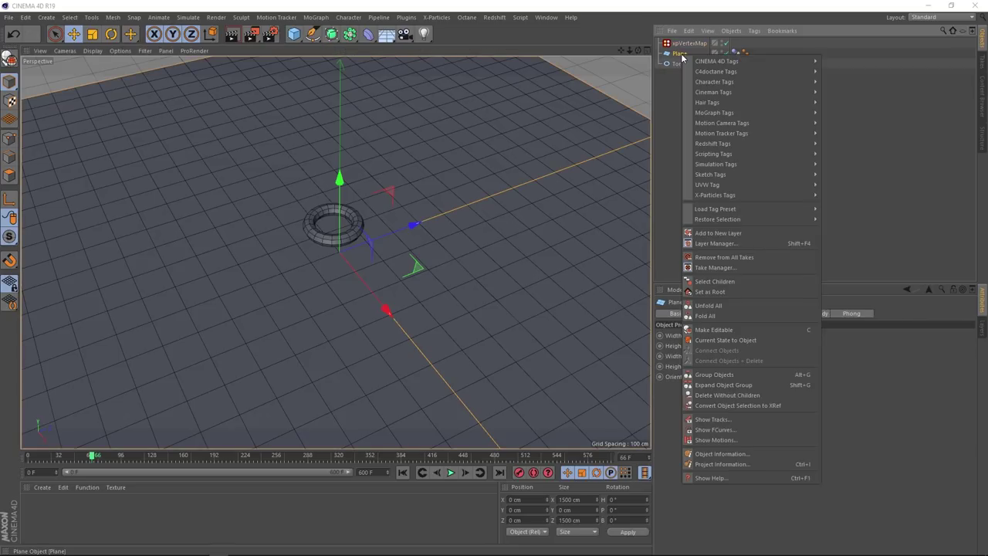
left_click(770, 331)
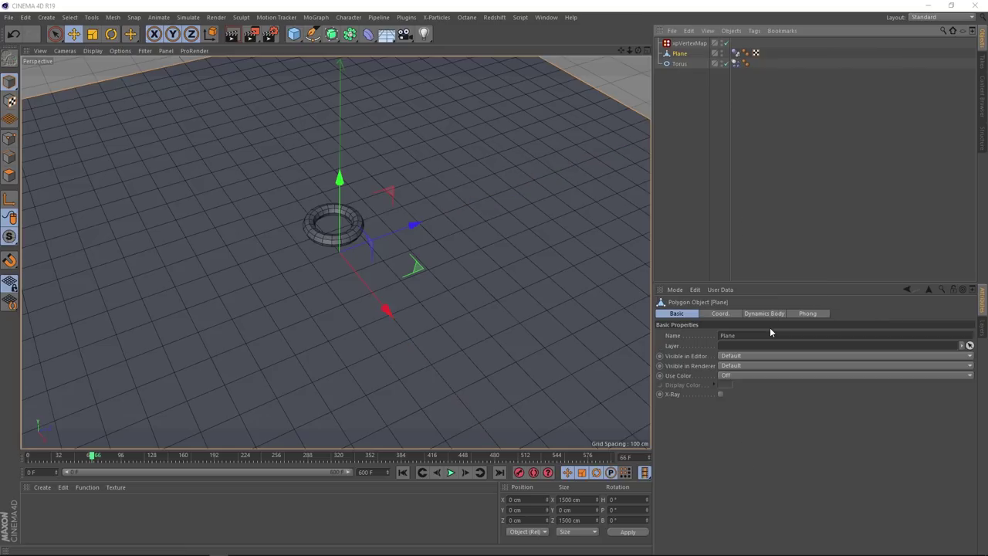
left_click(694, 44)
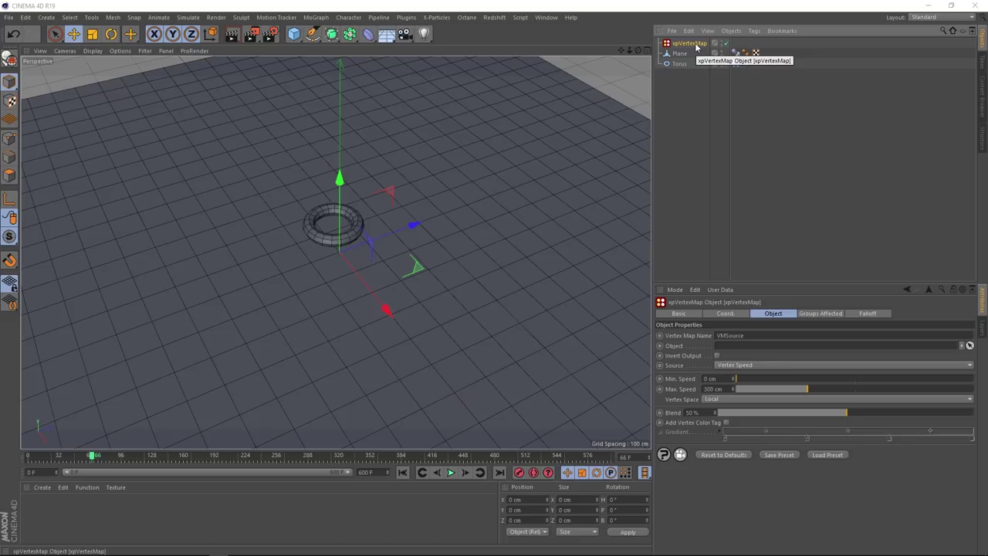
left_click_drag(681, 54, 726, 349)
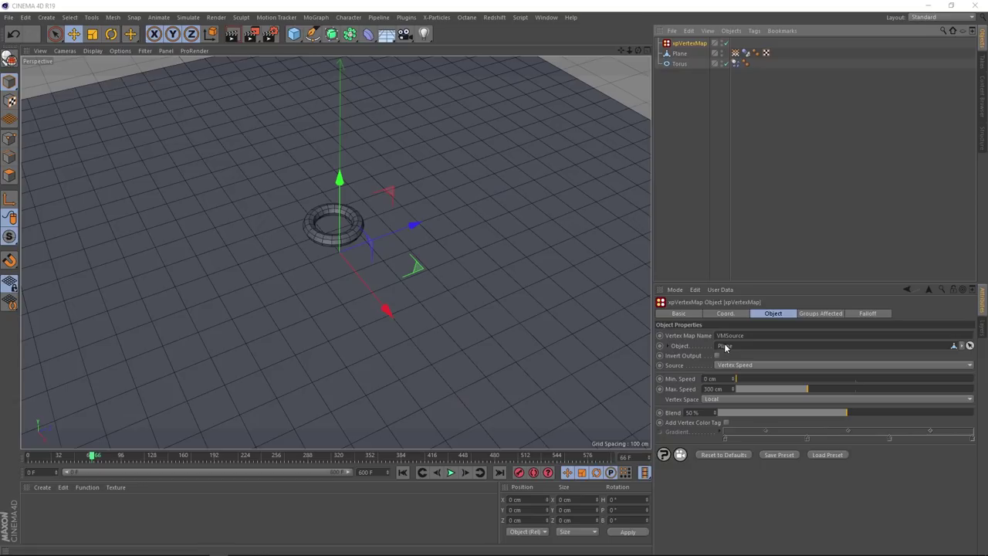
left_click(735, 54)
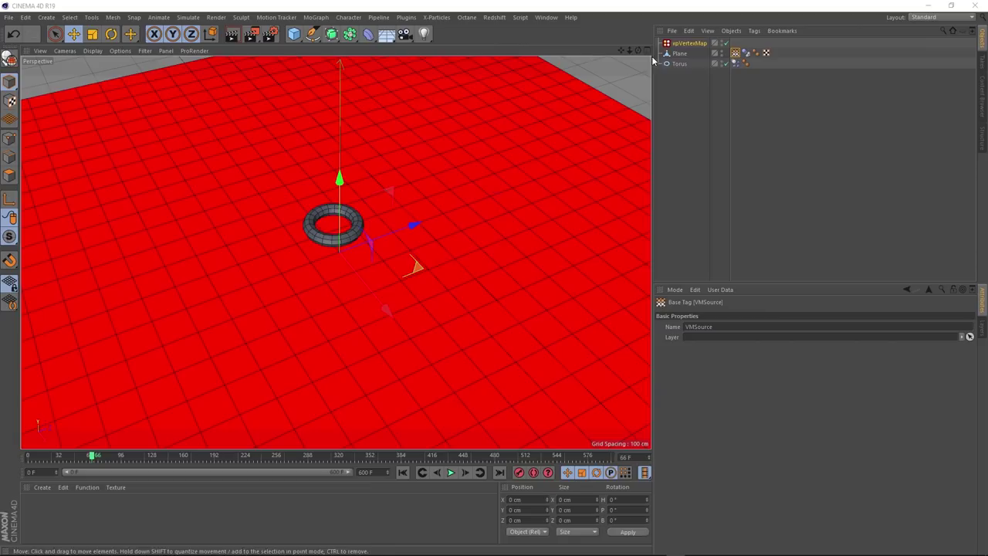
Set the xpVertexMap Source to Polygons with the Torus in its Objects list, and orbit to inspect.
left_click(690, 44)
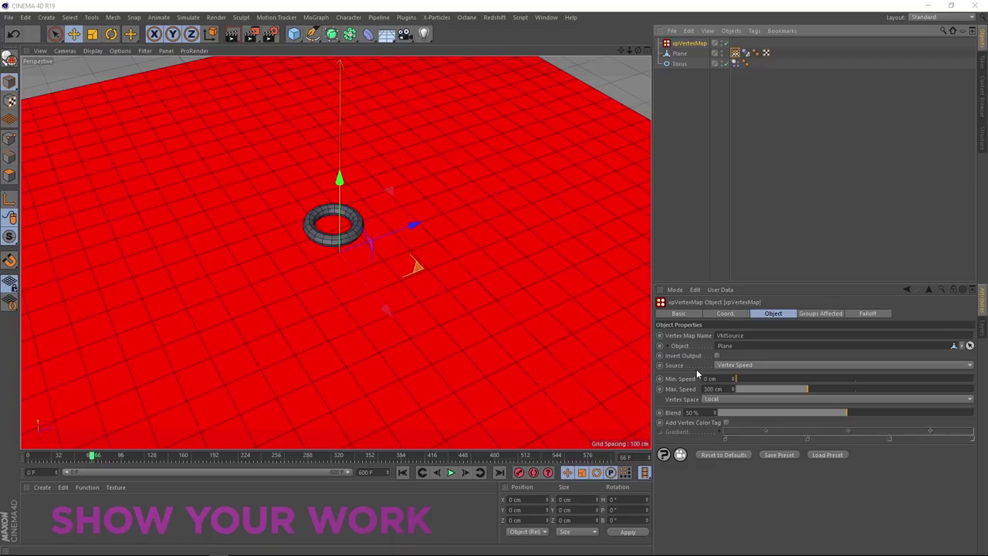
left_click(742, 366)
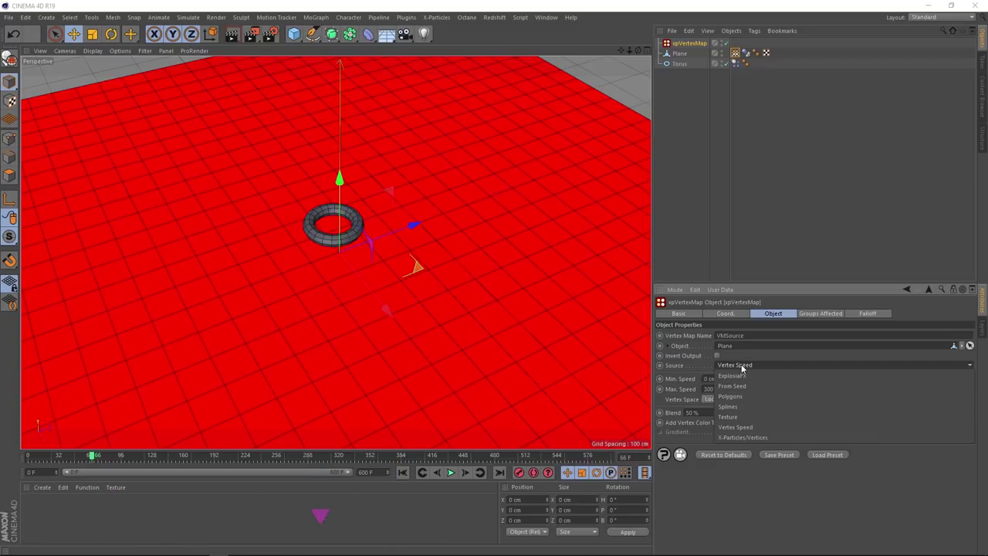
left_click(762, 397)
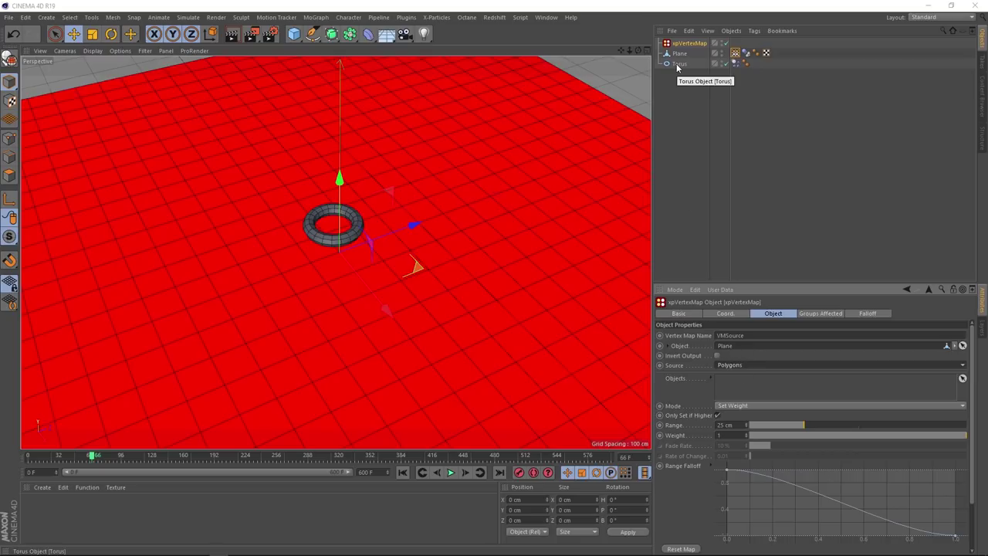
left_click_drag(678, 64, 731, 382)
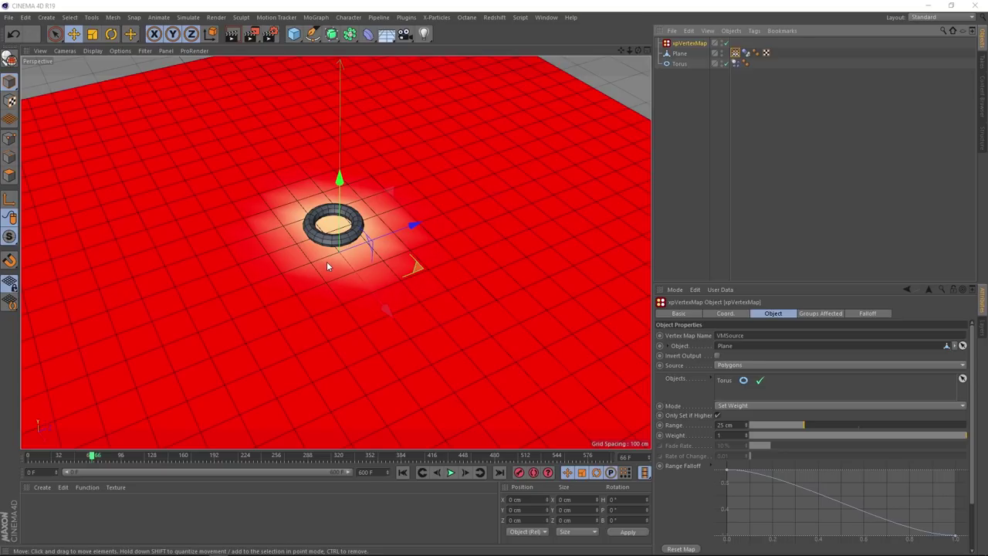
left_click_drag(337, 263, 343, 194, "alt")
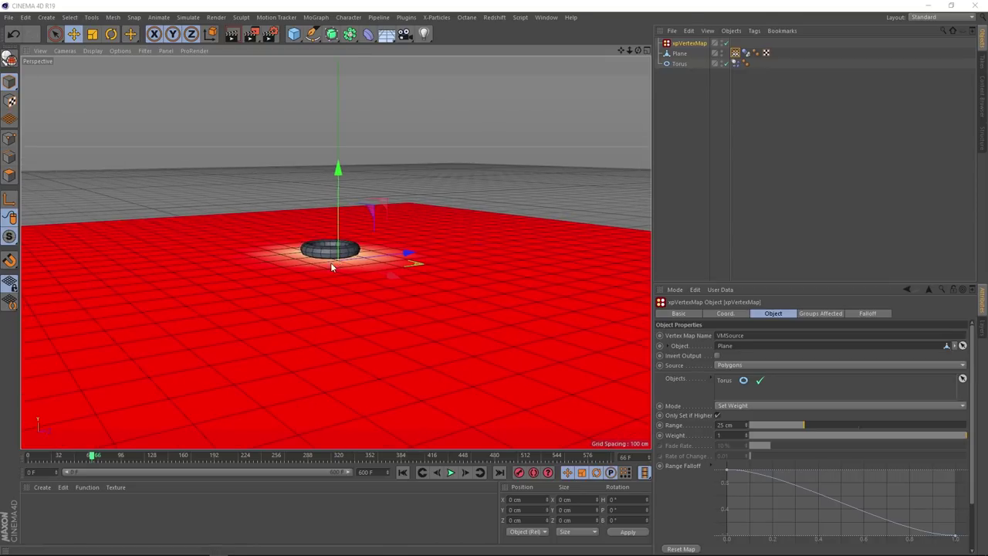
left_click_drag(336, 270, 331, 318, "alt")
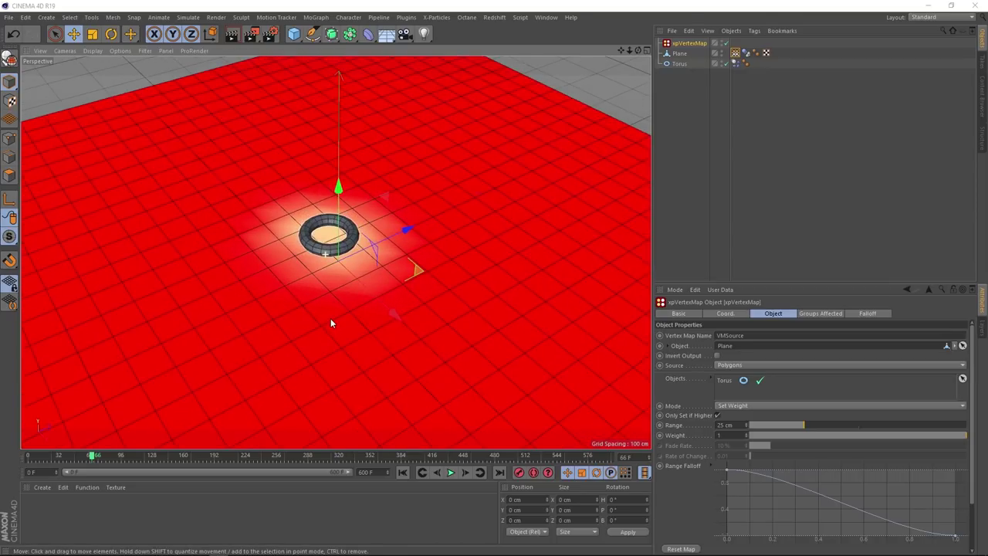
left_click(402, 472)
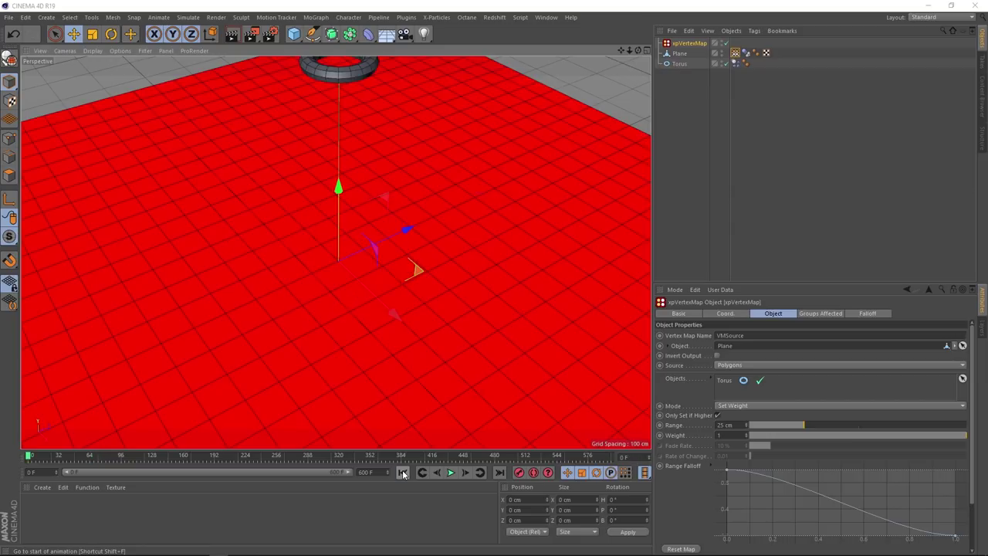
left_click_drag(374, 268, 373, 268, "alt")
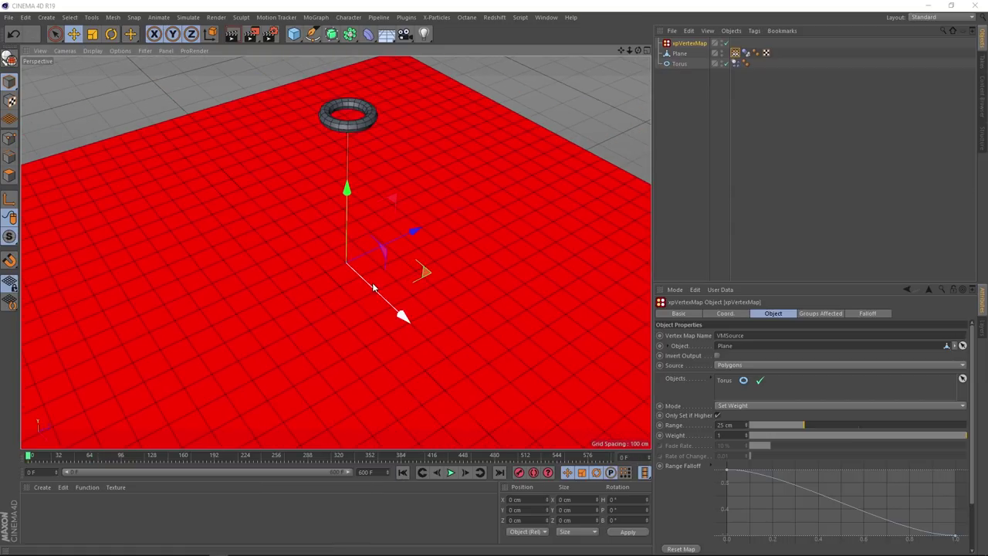
left_click(451, 474)
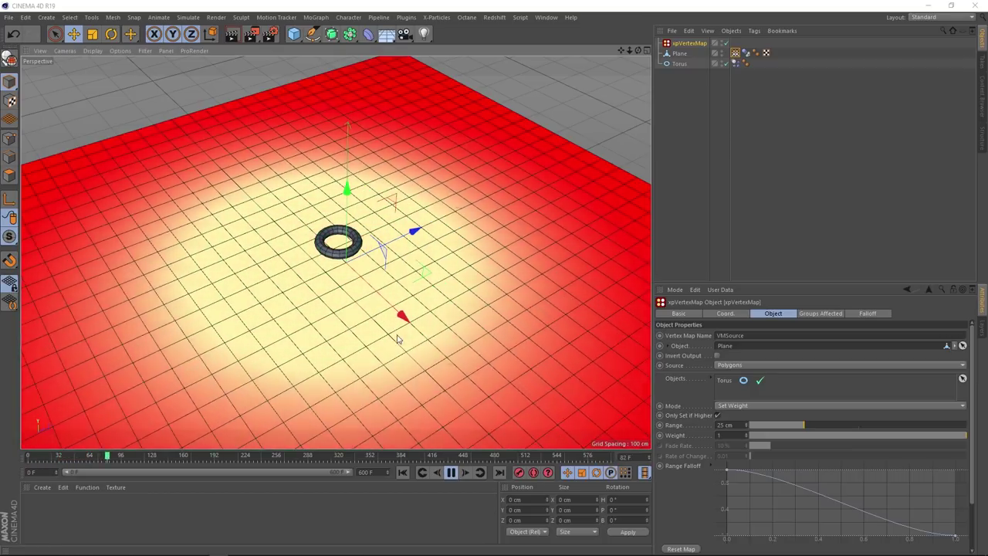
left_click(452, 474)
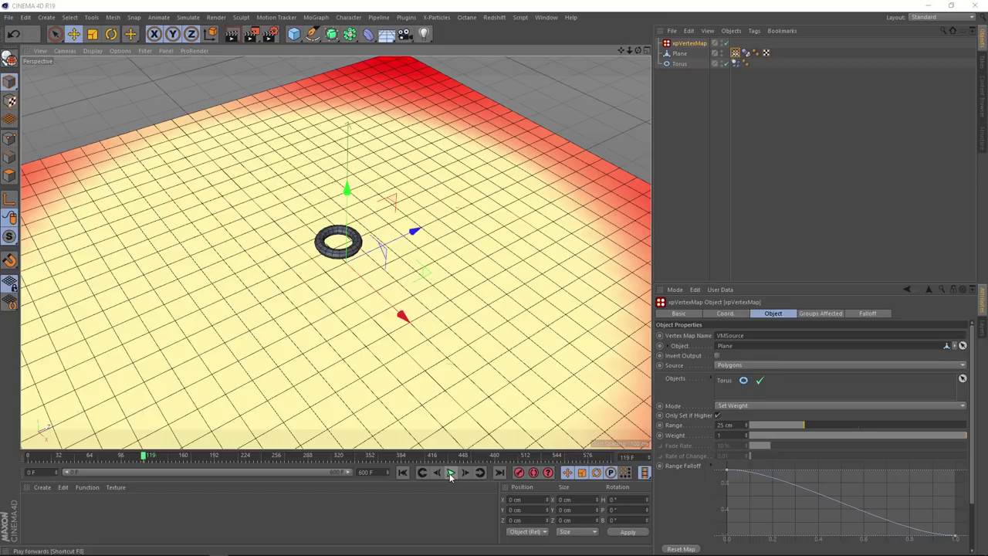
left_click(403, 473)
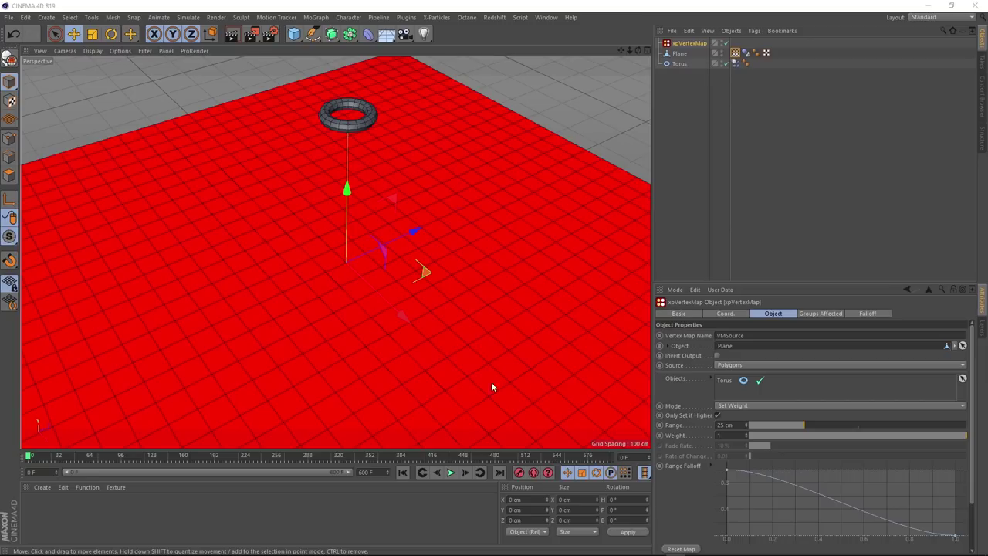
Switch the vertex map mode to Set Weight Then Fade, test playback, and rewind to frame 0.
left_click(754, 406)
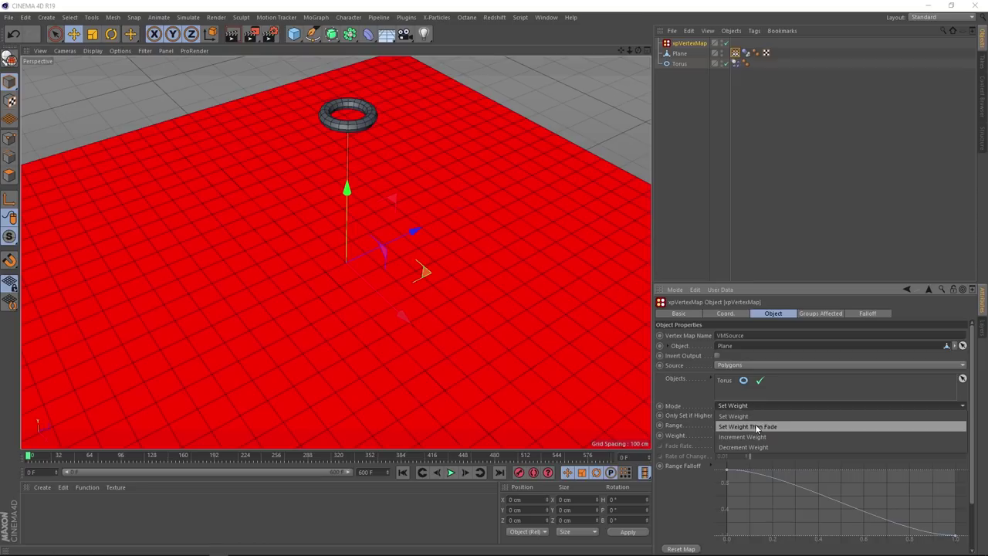
left_click(757, 427)
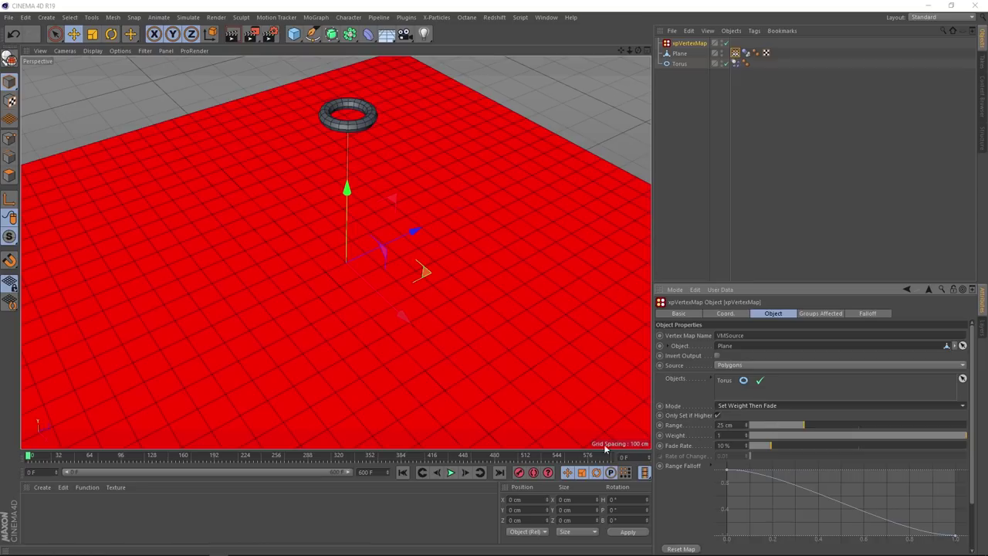
left_click(451, 473)
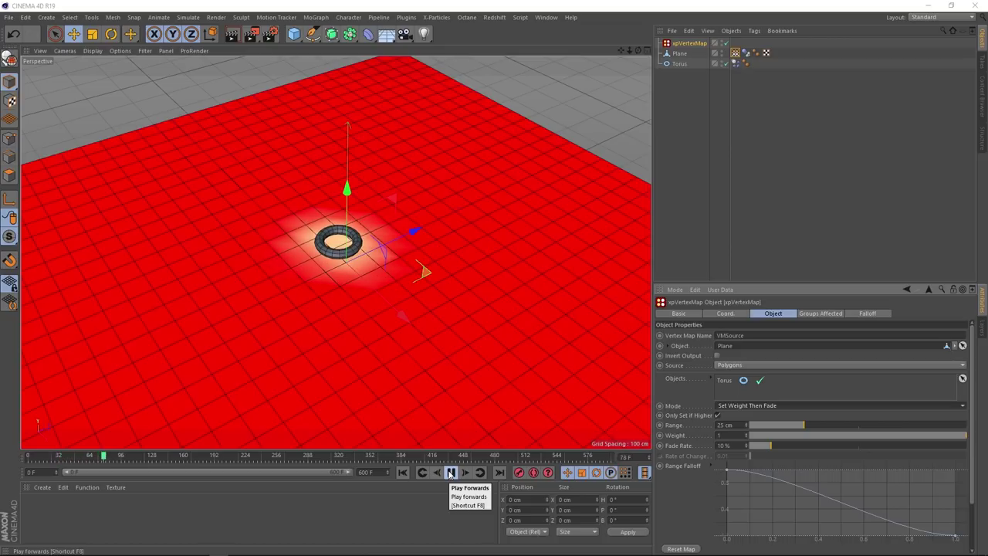
left_click(450, 472)
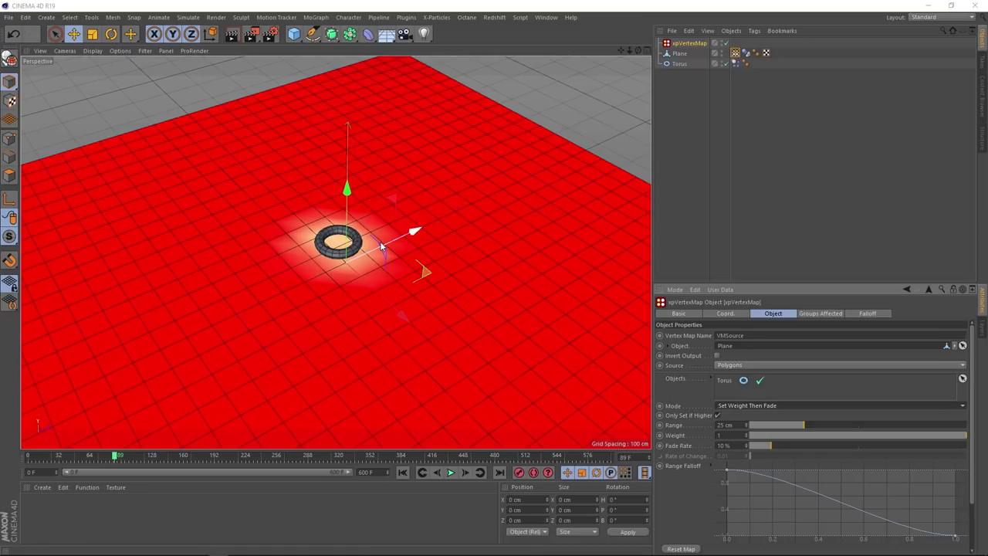
left_click(402, 472)
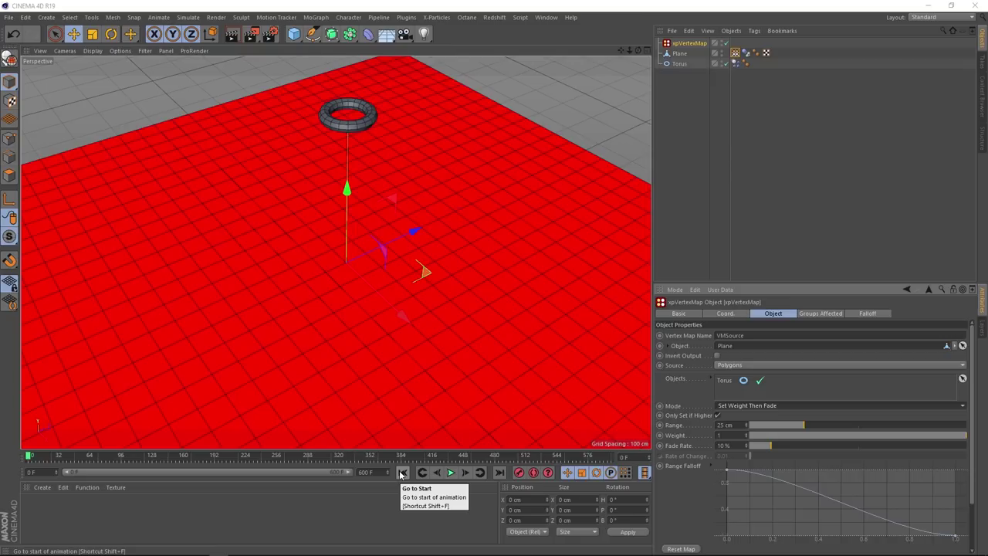
Add an xpSystem with its default xpEmitter and preview the particle stream to about frame 148.
left_click(436, 18)
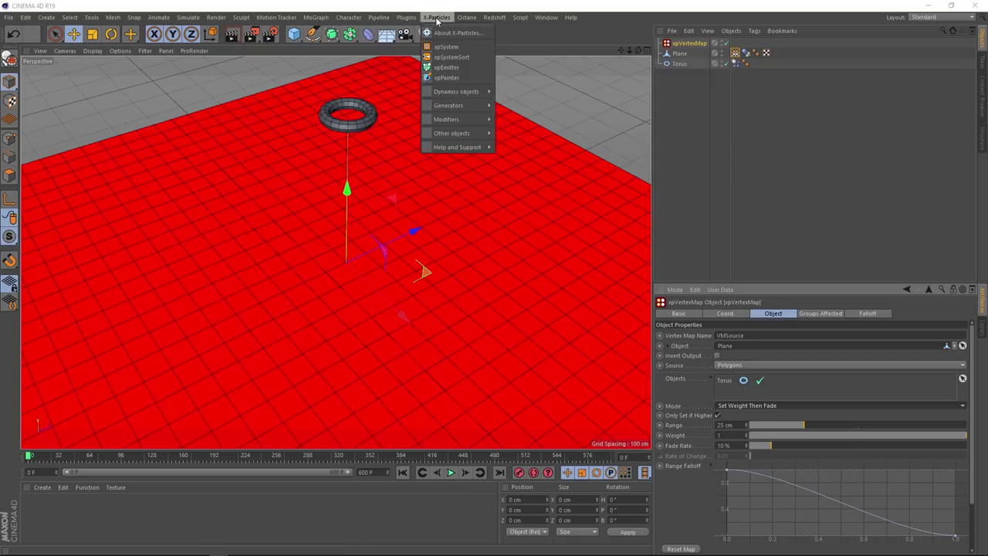
left_click(476, 47)
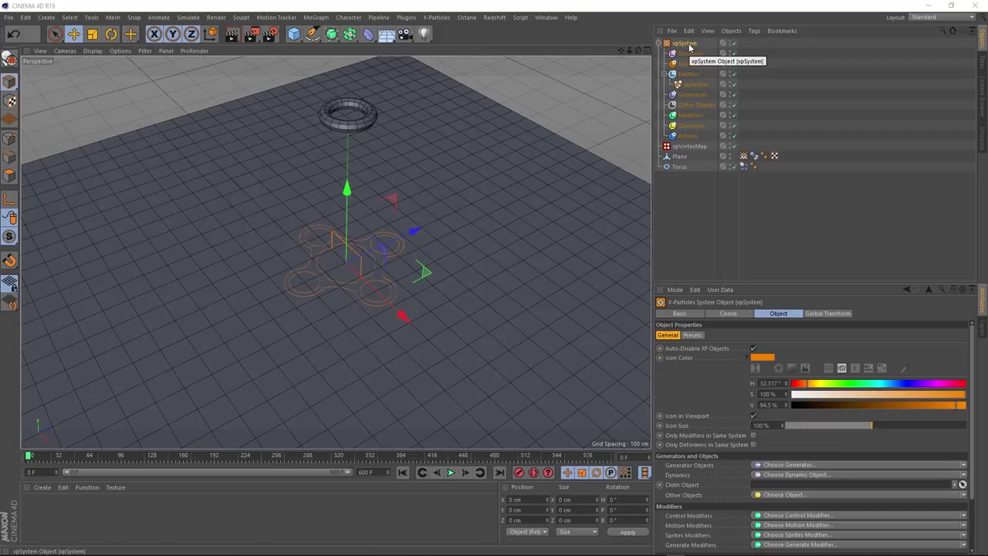
left_click(449, 472)
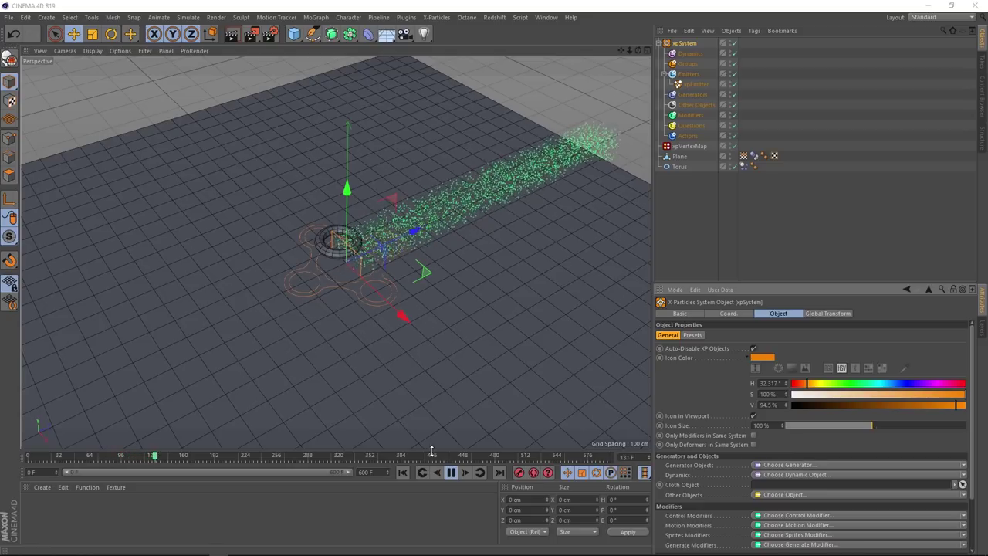
left_click(451, 473)
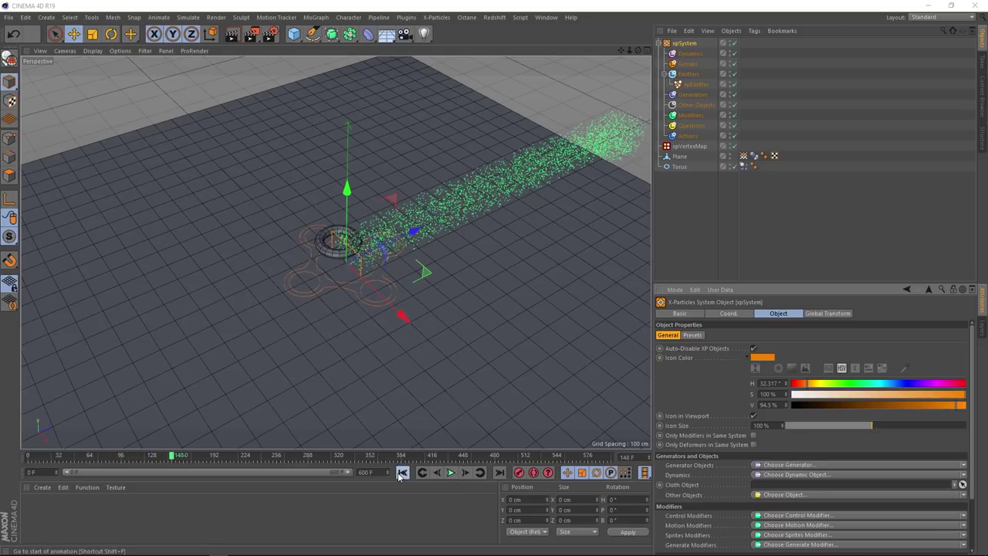
Make xpEmitter emit from the Plane, limited to the VMSource vertex map, and test playback.
left_click(401, 473)
left_click(695, 83)
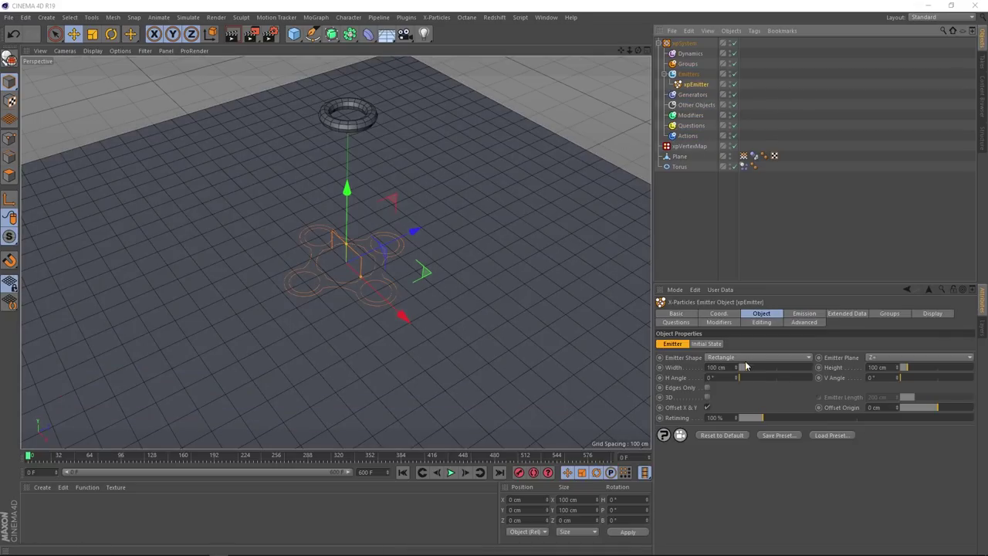
left_click(750, 359)
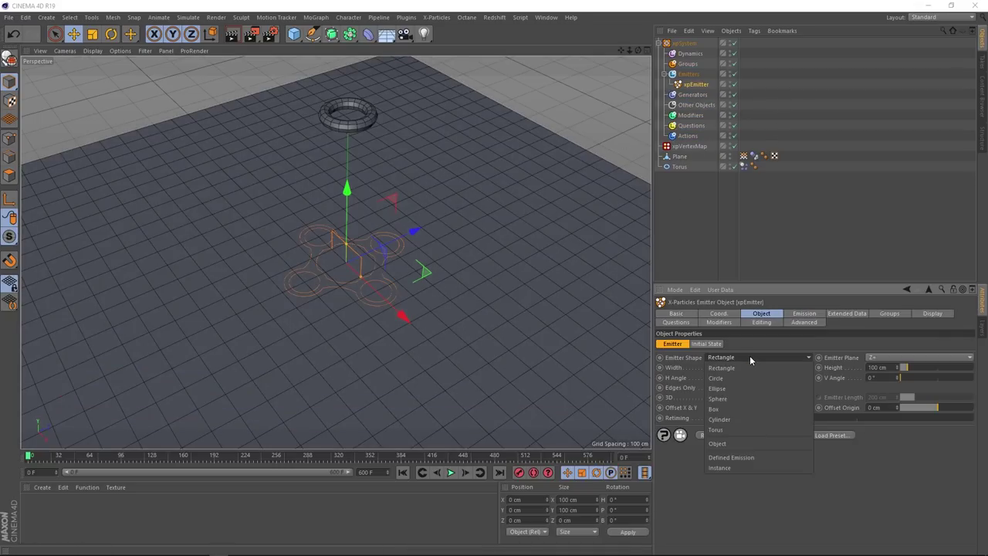
left_click(744, 443)
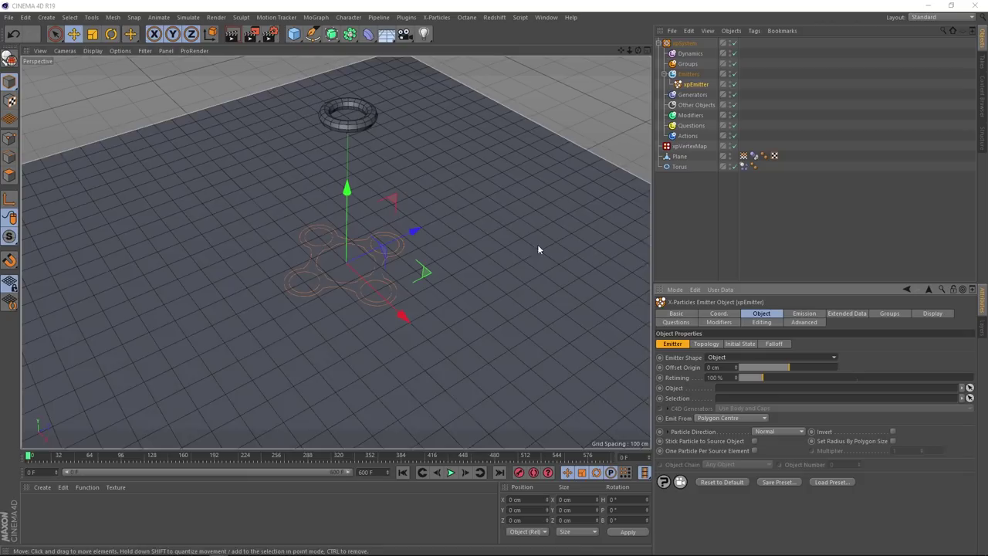
left_click_drag(679, 157, 727, 393)
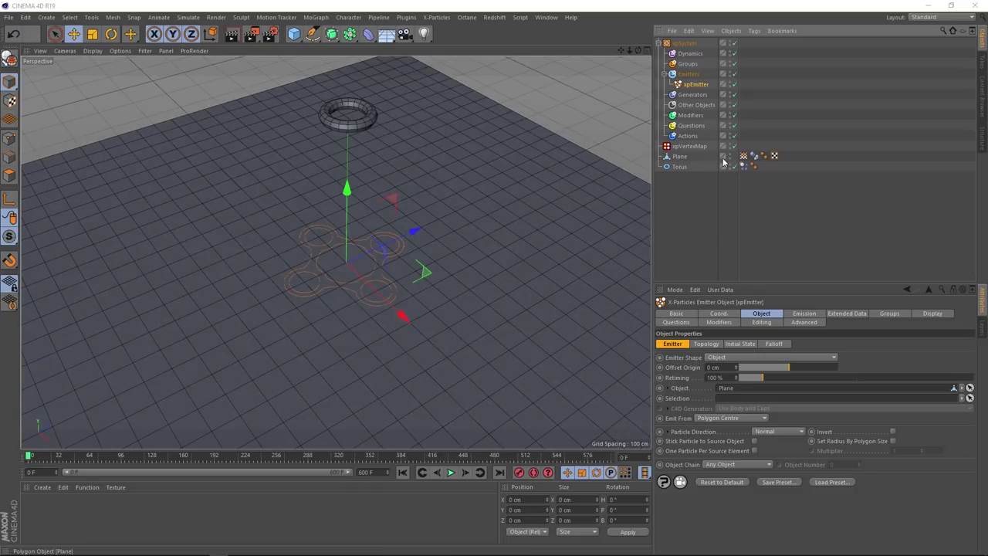
left_click_drag(745, 159, 740, 399)
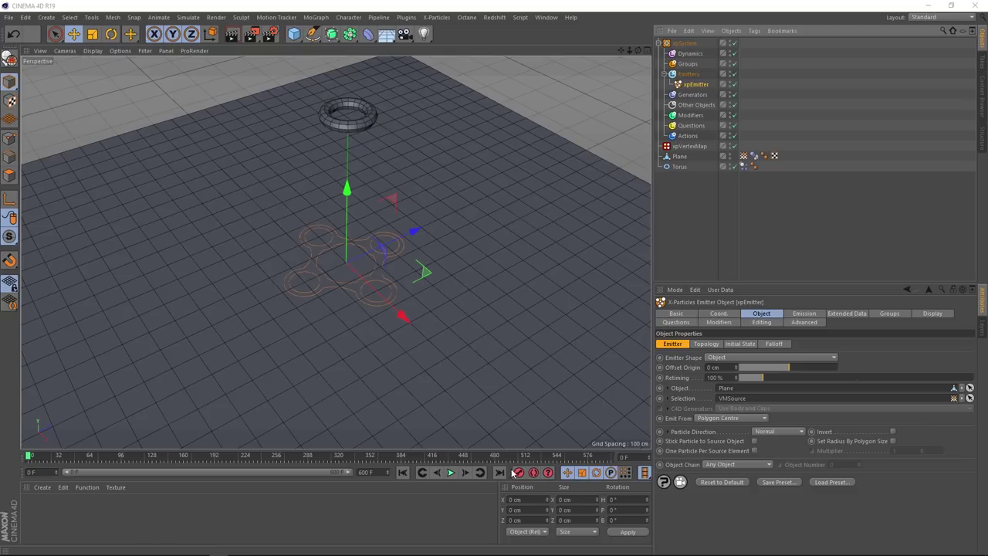
left_click(451, 473)
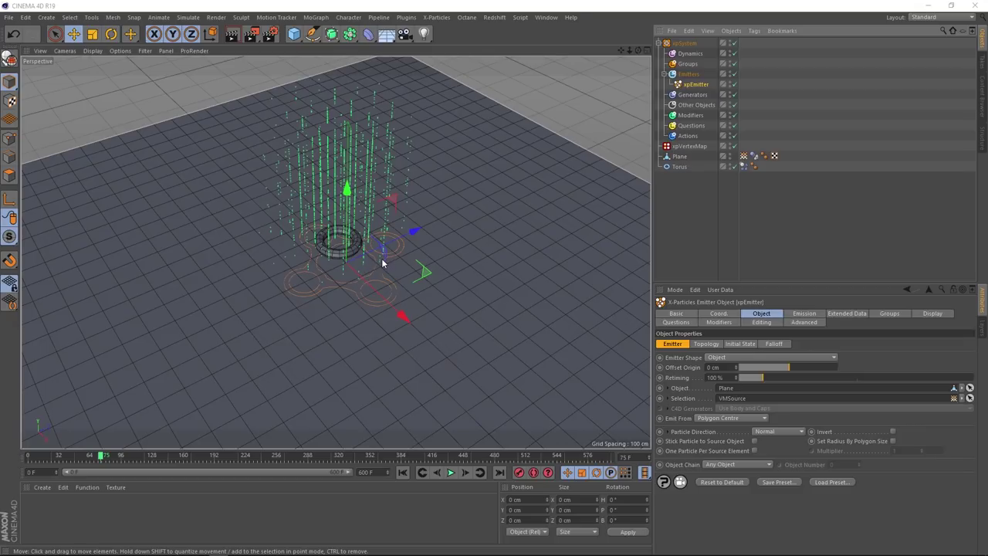
Switch Emit From to Polygon Area, replay from frame 0, and stop with F8.
left_click(754, 421)
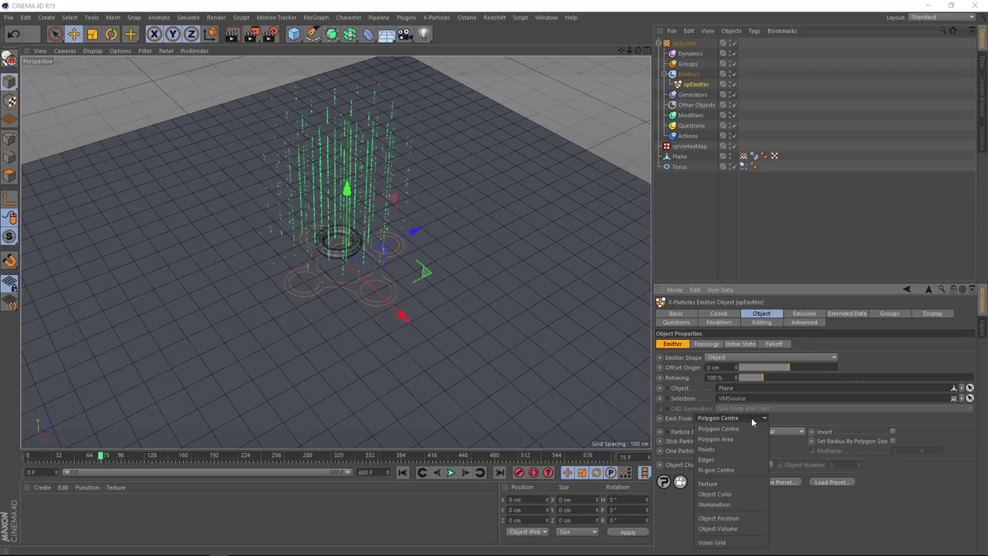
left_click(718, 439)
left_click(402, 473)
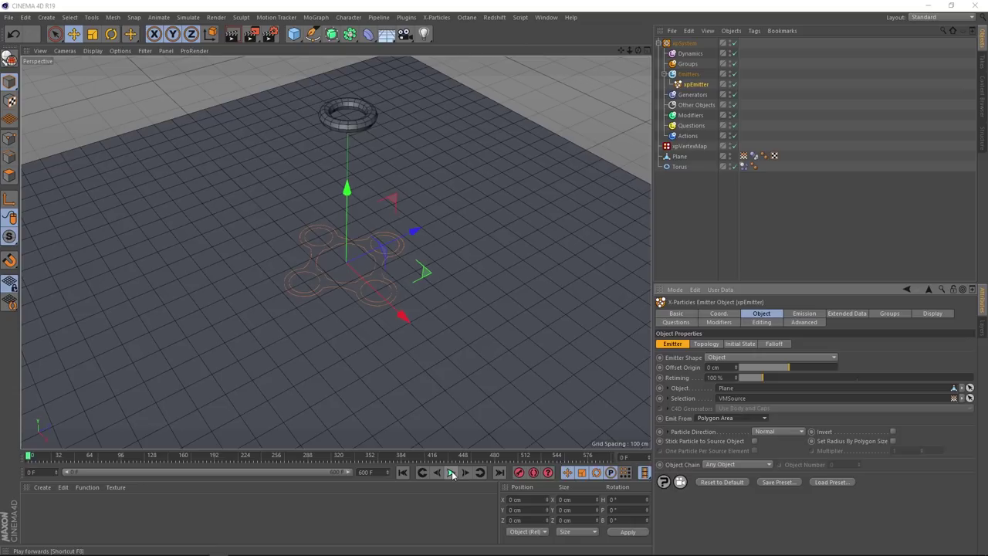
left_click(451, 473)
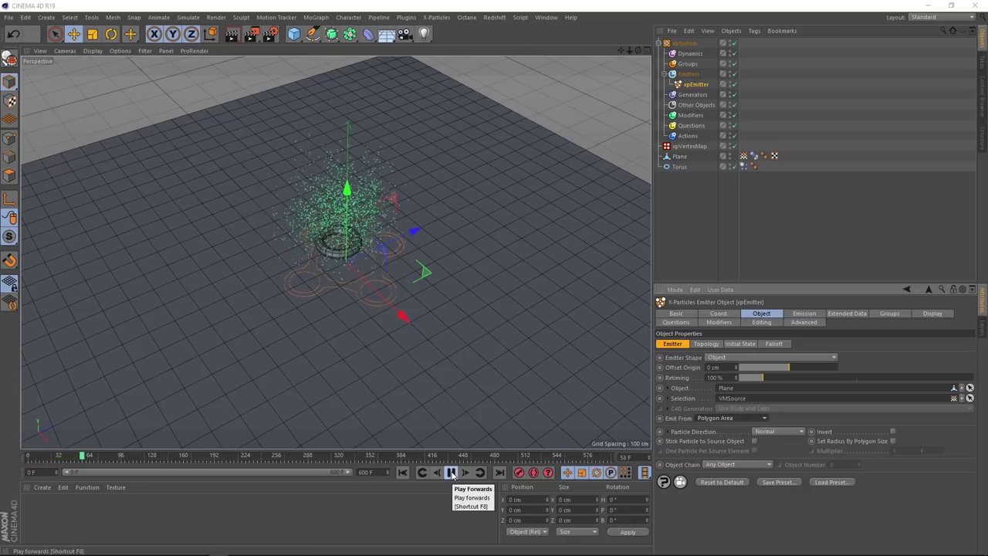
key("F8")
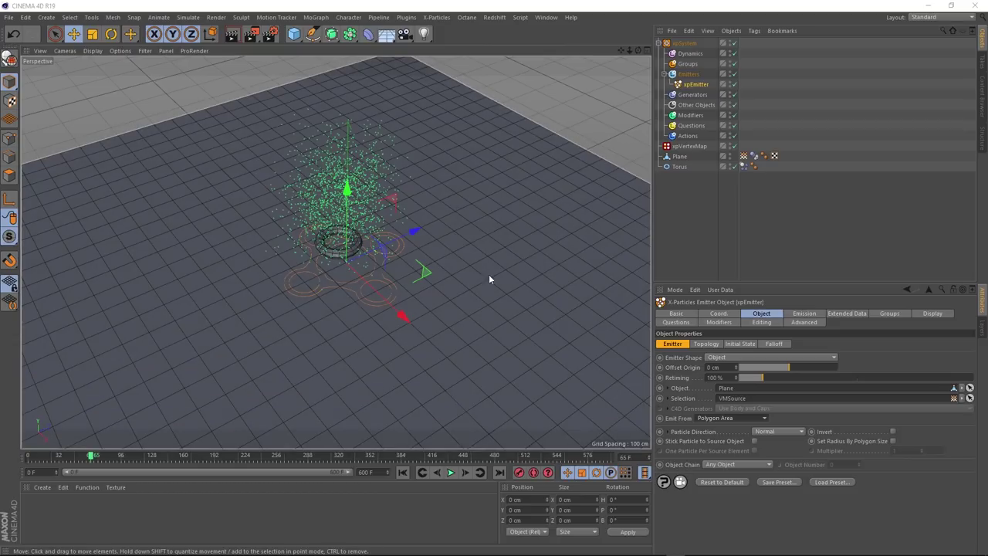
View the emitter's Emission settings (Rate, Birthrate 2) and replay from the start to frame 119.
left_click(806, 313)
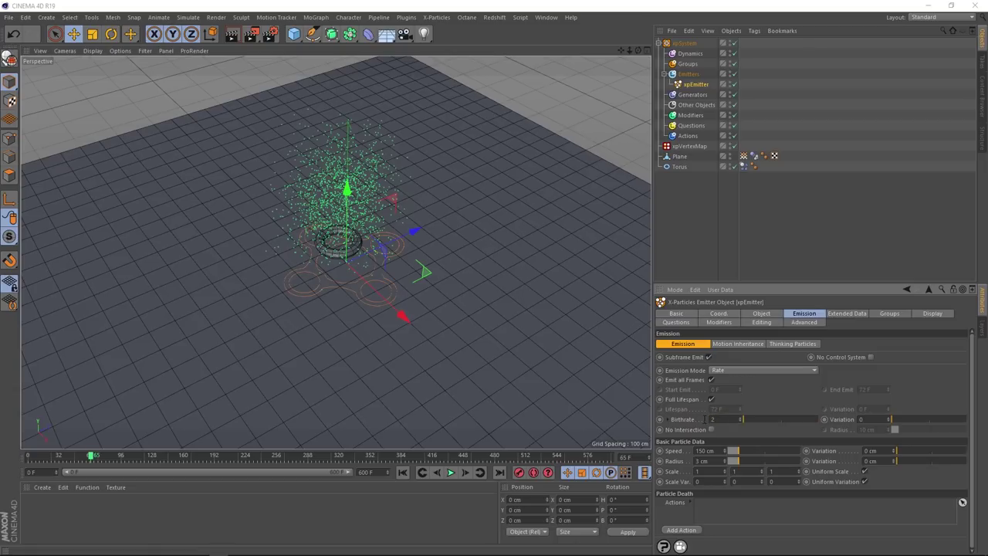
left_click(403, 472)
left_click(452, 473)
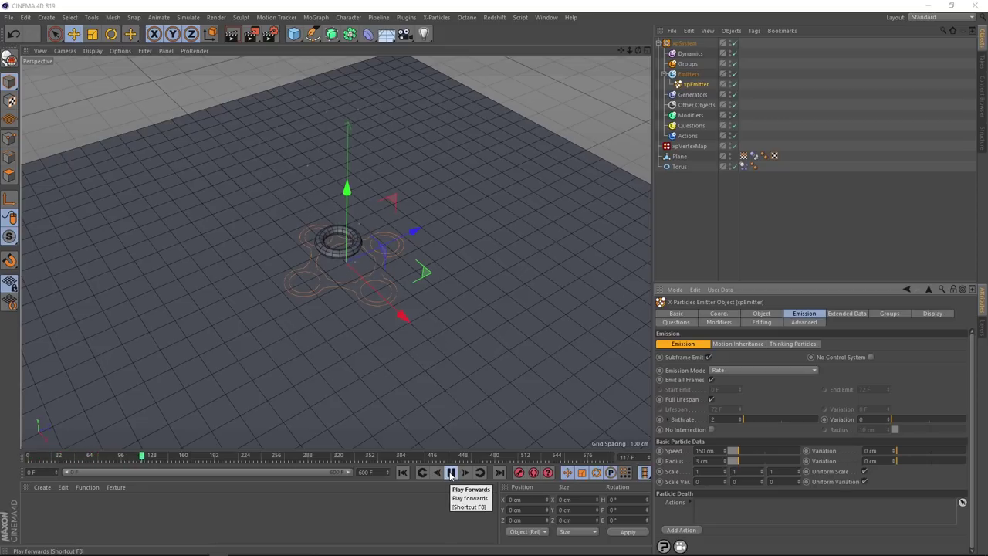
left_click(452, 473)
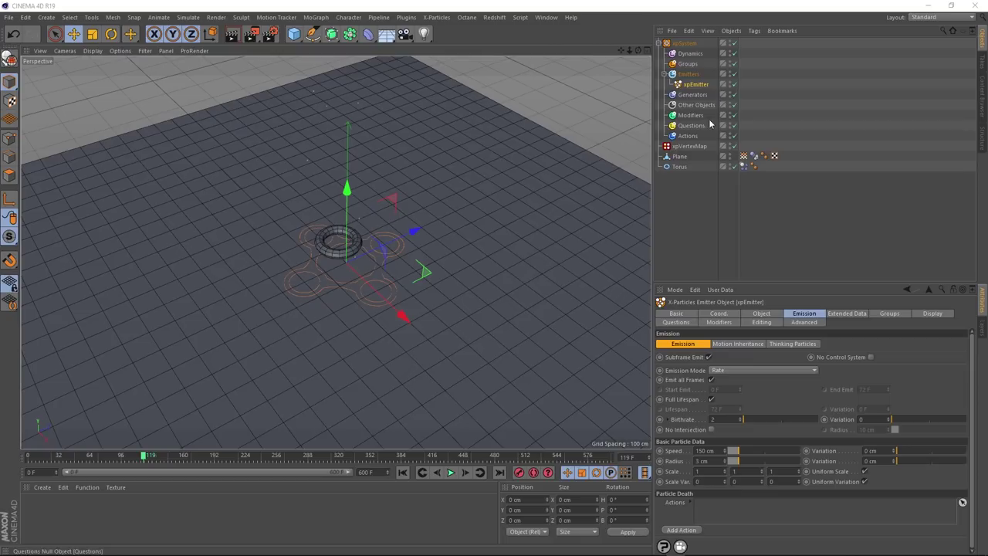
Add an xpGenerator in the Generators folder and set xpEmitter as its Emitter.
left_click(694, 95)
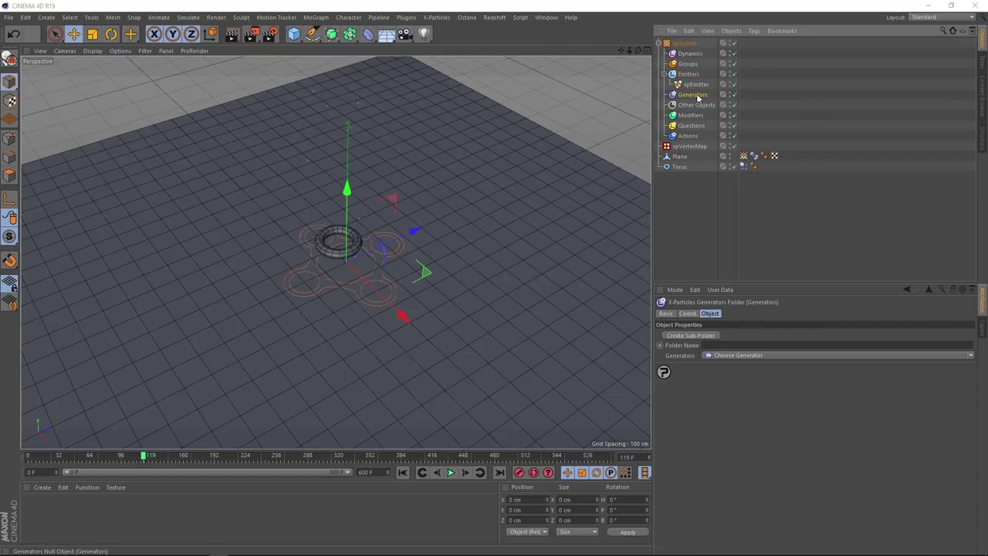
left_click(971, 356)
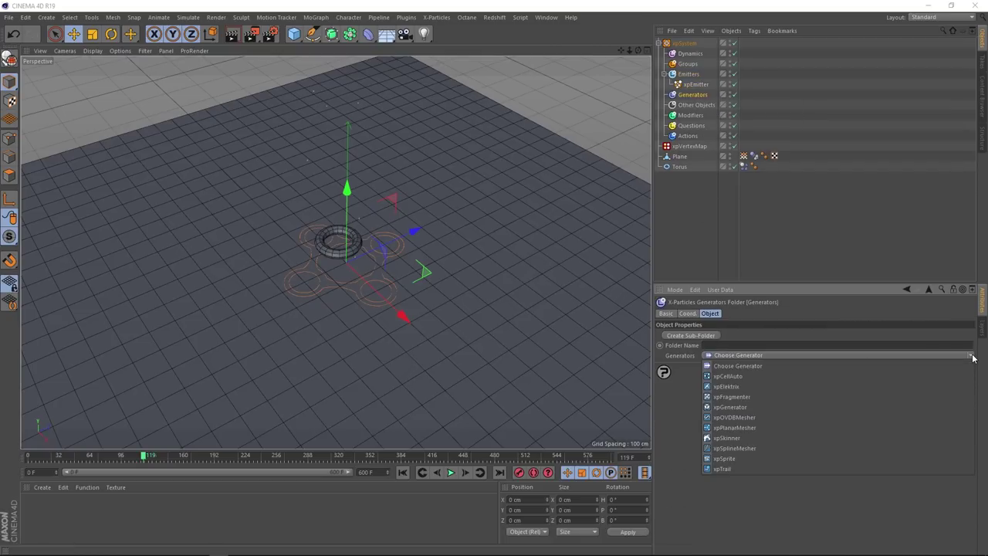
left_click(743, 408)
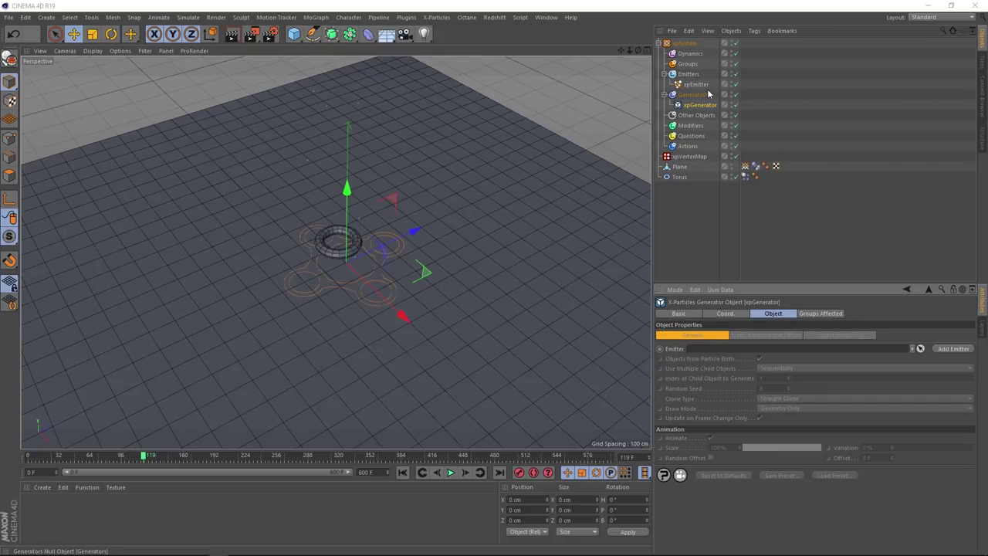
left_click_drag(694, 88, 732, 266)
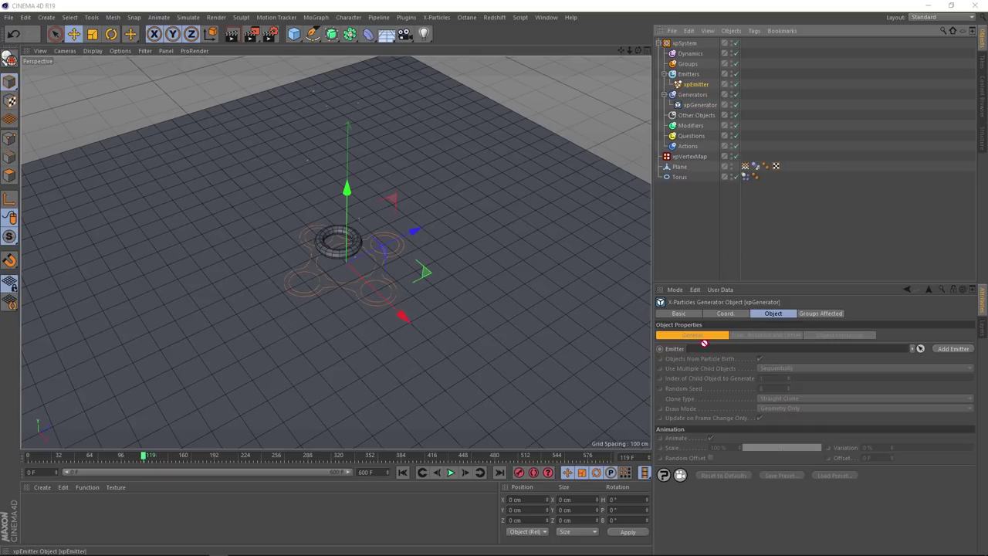
left_click_drag(704, 343, 702, 349)
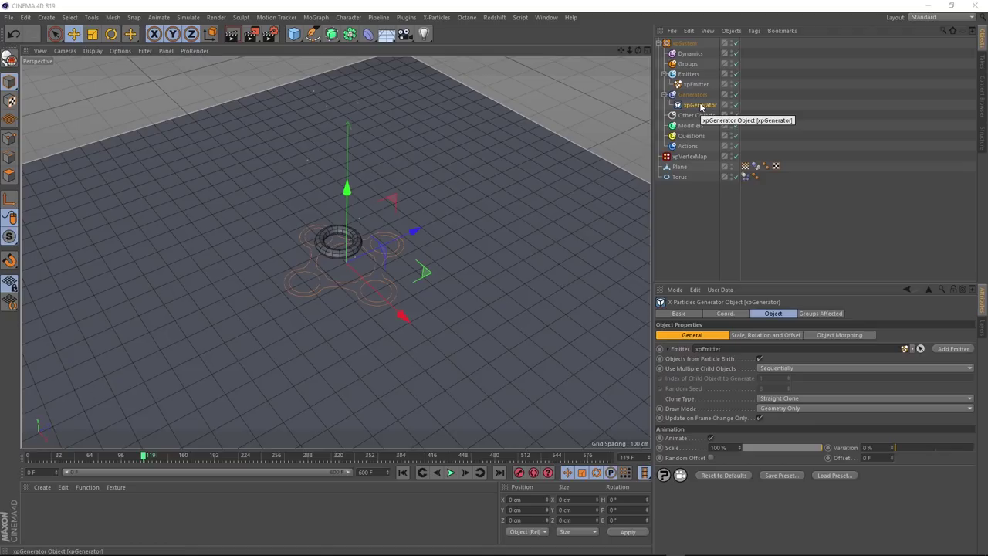
Ctrl-drag a Torus copy under xpGenerator and move the Dynamics Body tag onto xpGenerator.
left_click(679, 179)
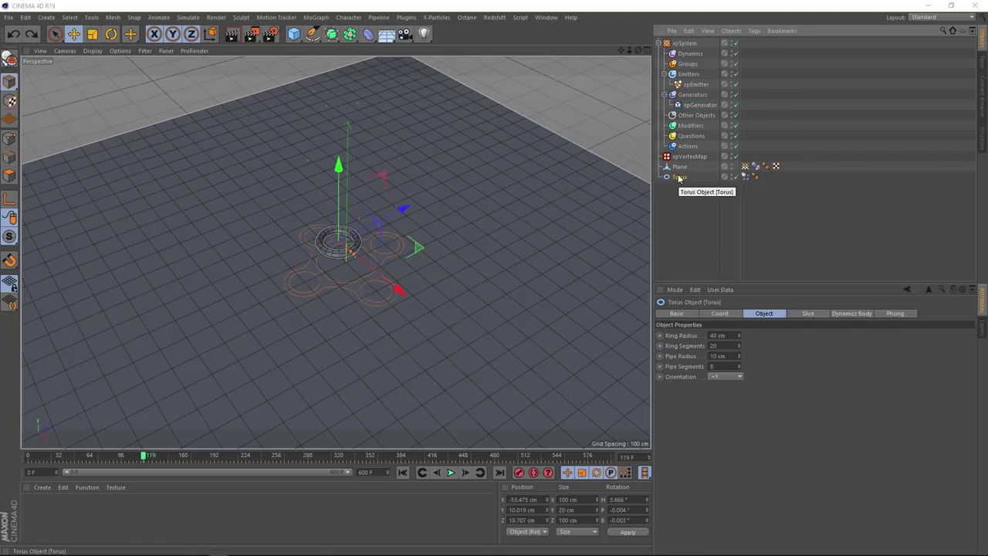
left_click_drag(678, 178, 693, 106)
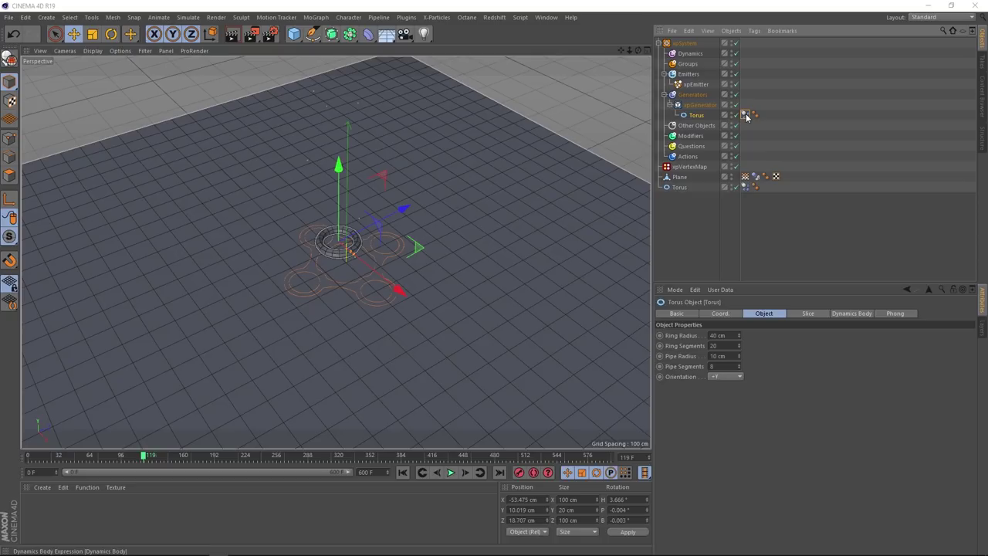
left_click_drag(745, 114, 745, 104)
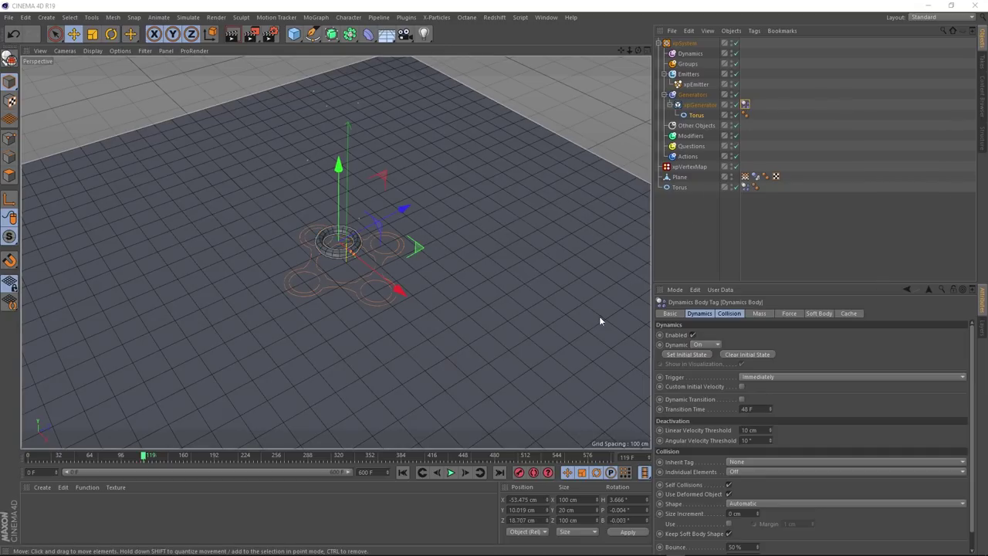
left_click(402, 473)
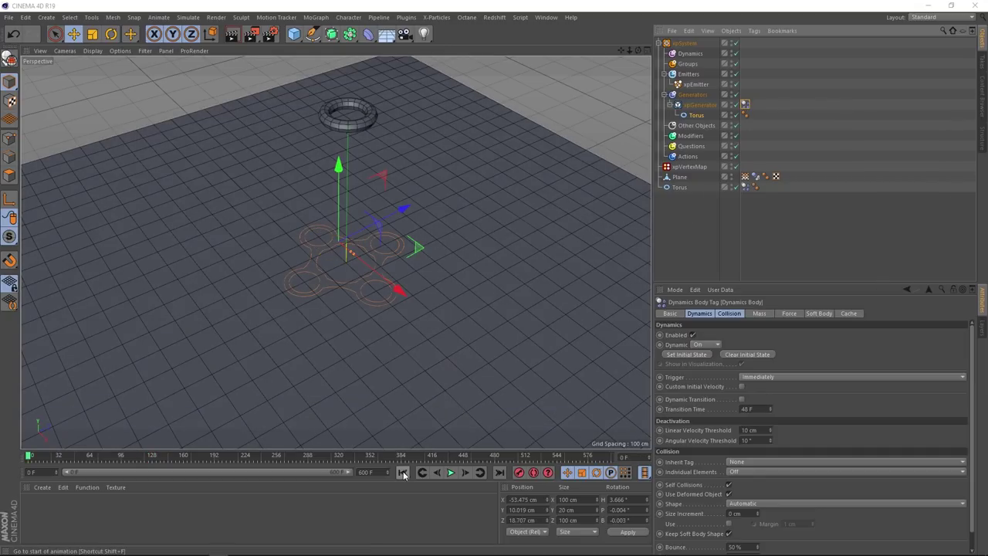
left_click(452, 472)
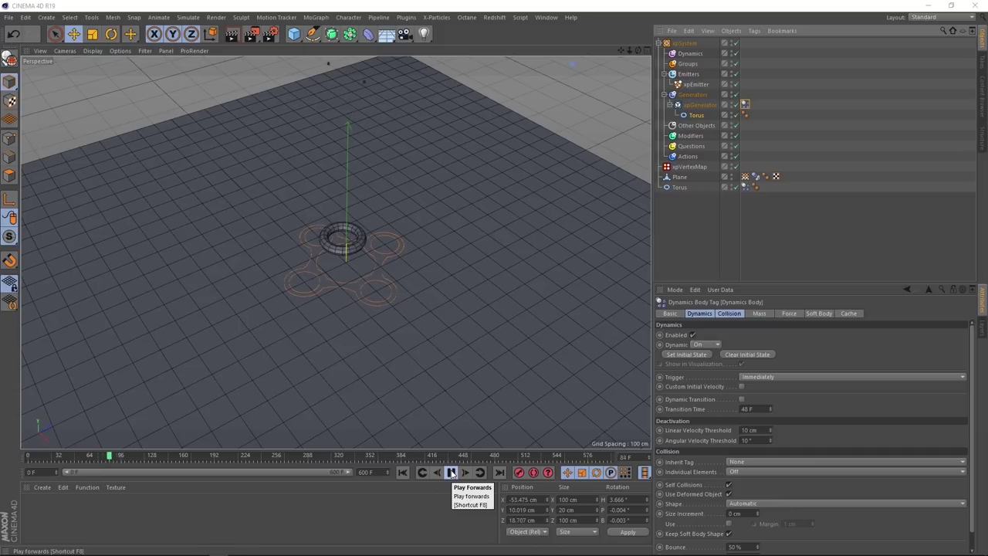
left_click(452, 472)
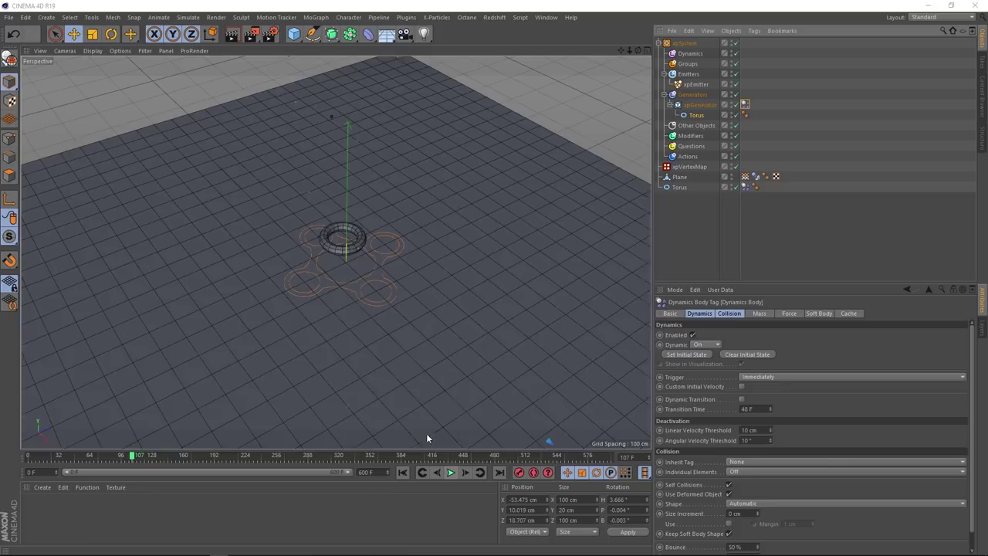
left_click_drag(329, 115, 362, 175, "alt")
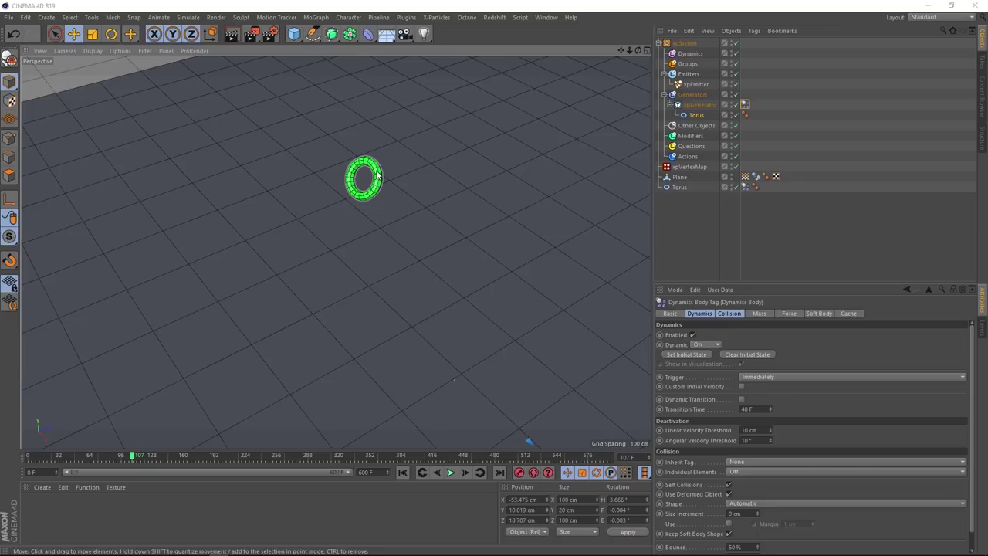
Set the xpGenerator's Scale Using option to Source Object Scale.
left_click(701, 106)
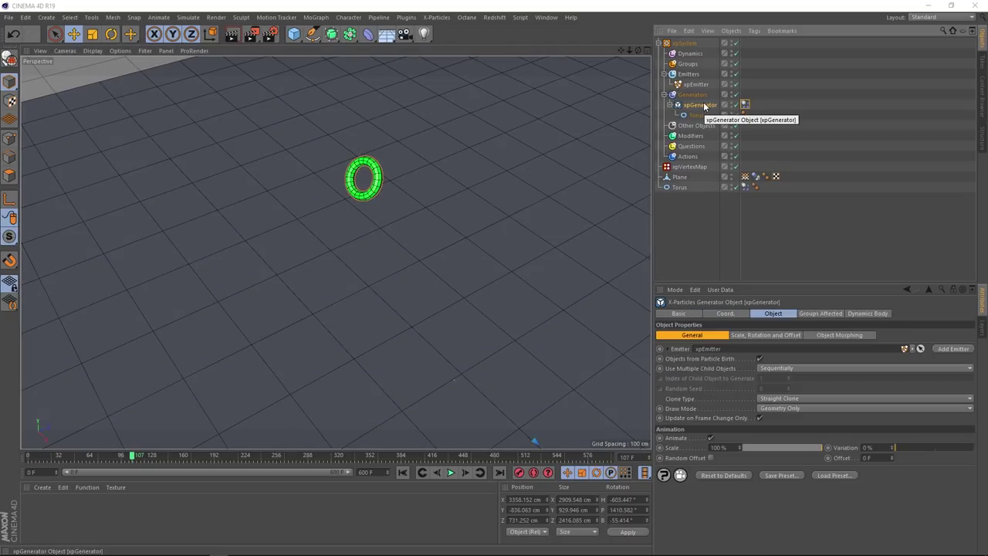
left_click(780, 336)
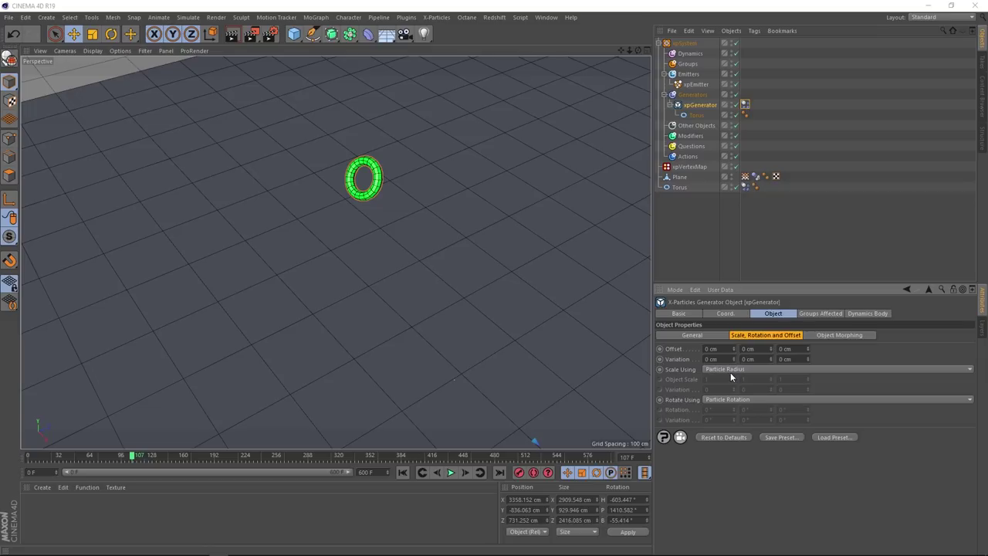
left_click(774, 370)
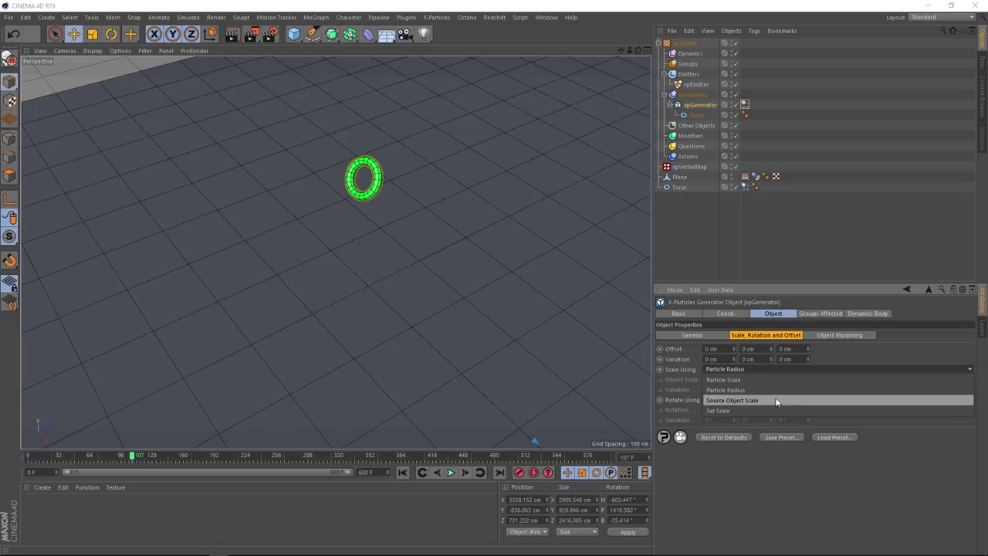
left_click(775, 398)
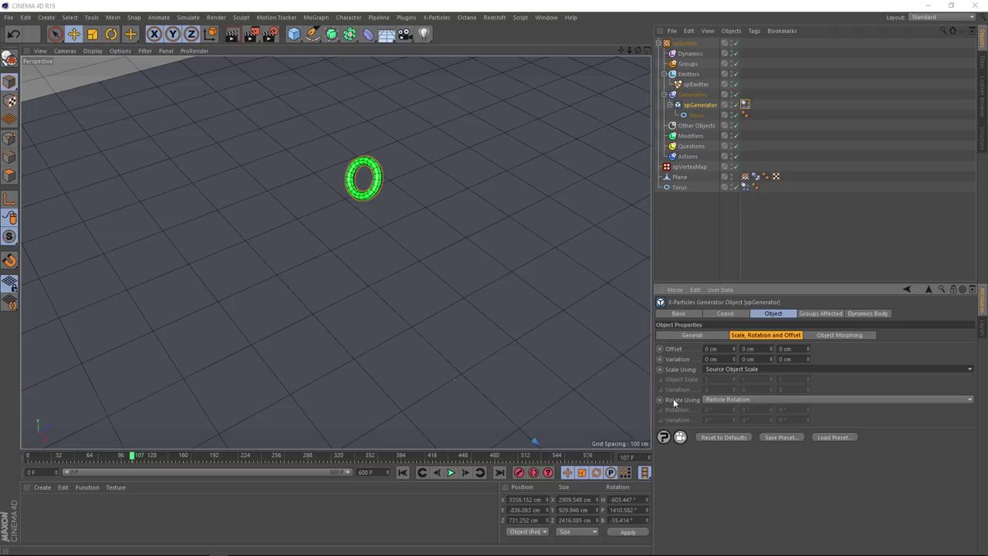
scroll(385, 364, "down", 5)
scroll(384, 368, "up", 8)
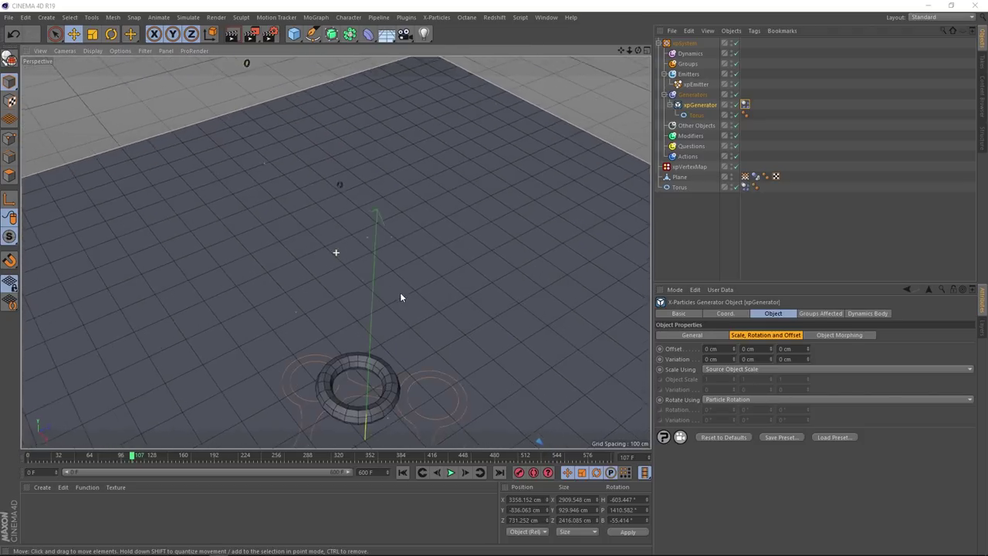
left_click_drag(402, 221, 406, 271, "alt")
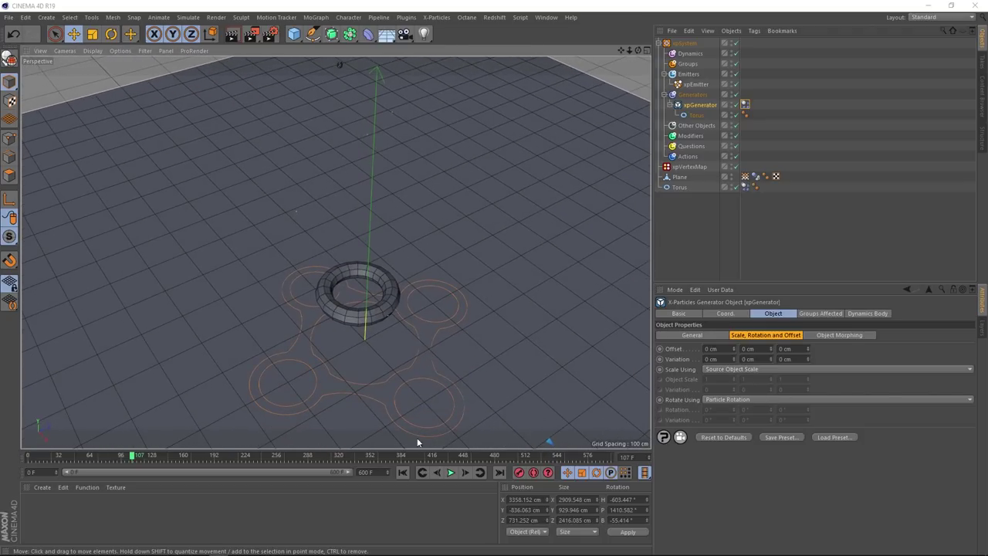
Play the simulation to watch the tori fall, then stop and rewind to frame 0.
left_click(402, 472)
left_click(451, 473)
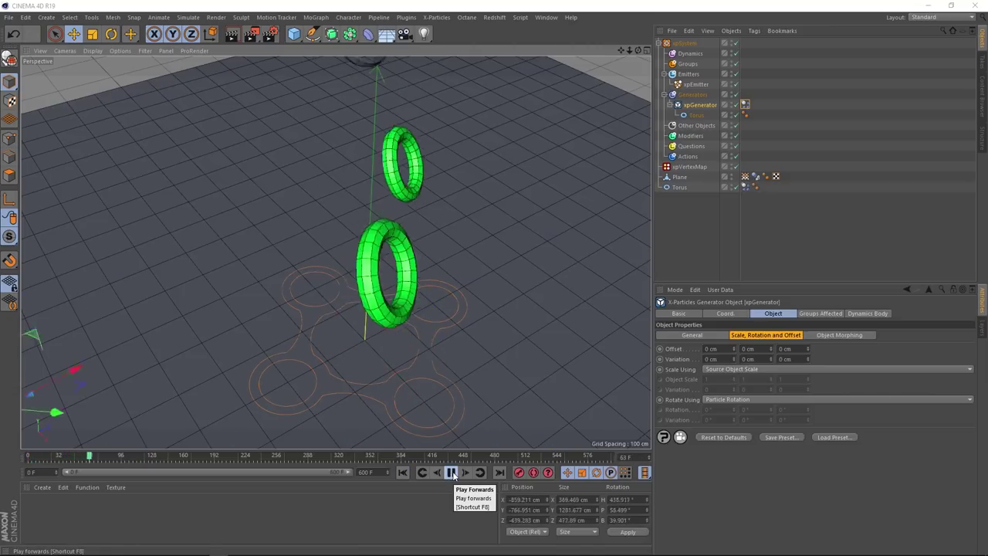
left_click_drag(412, 290, 424, 370, "alt")
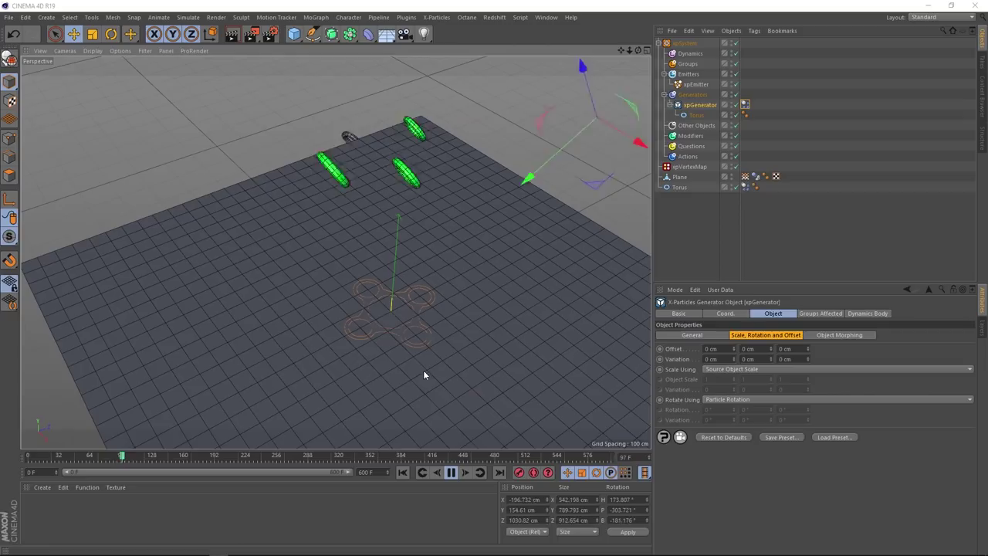
left_click(451, 473)
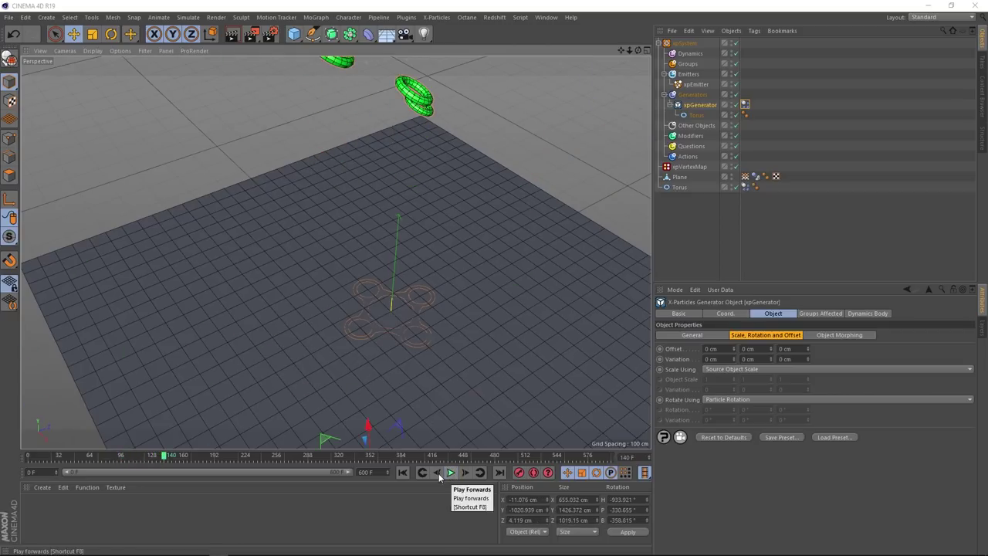
left_click(402, 473)
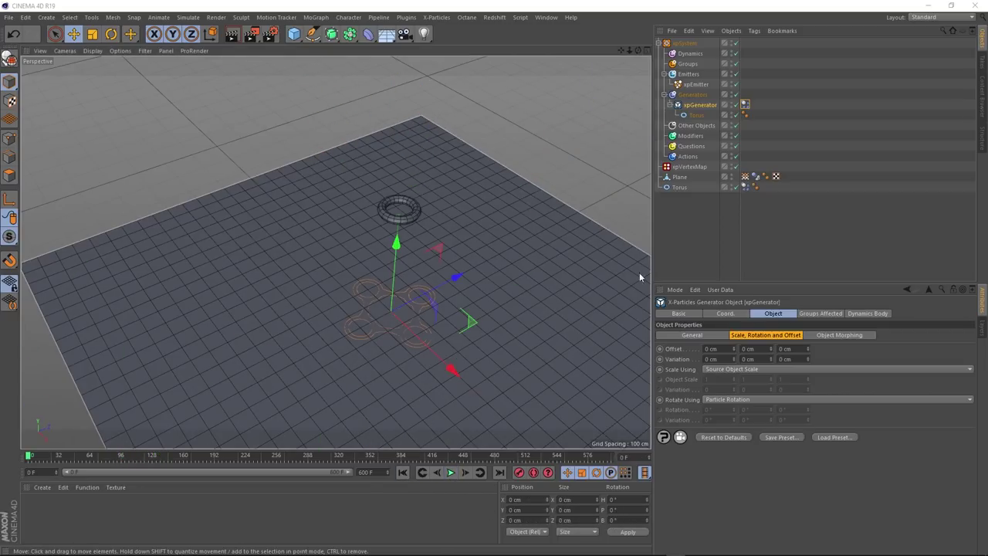
Set the generator's Dynamics Body collision Individual Elements to Top Level.
left_click(745, 104)
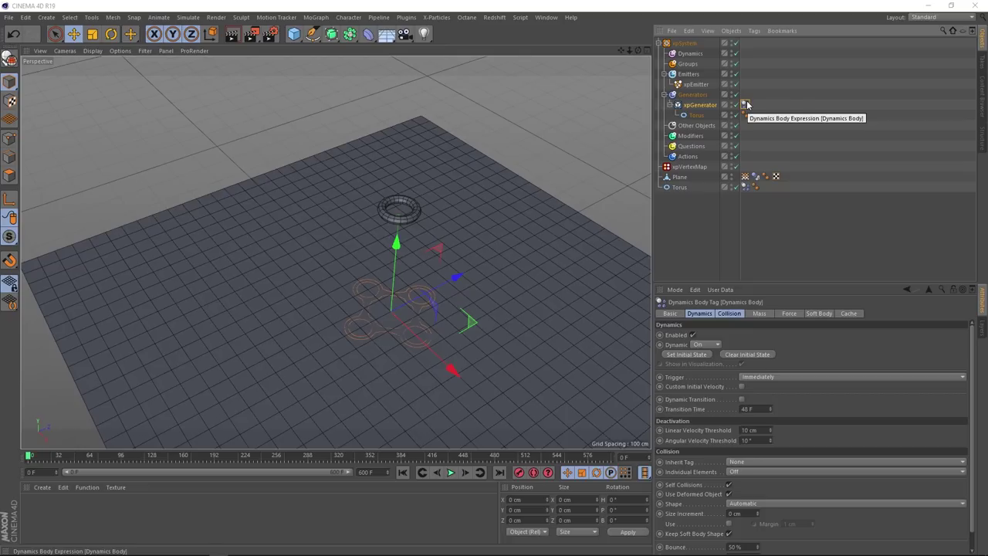
left_click(728, 314)
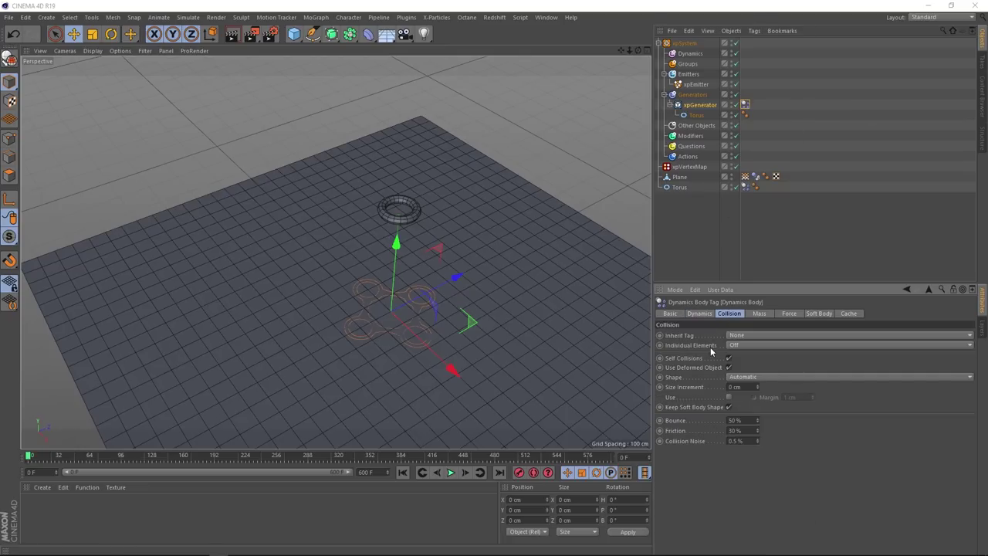
left_click(748, 345)
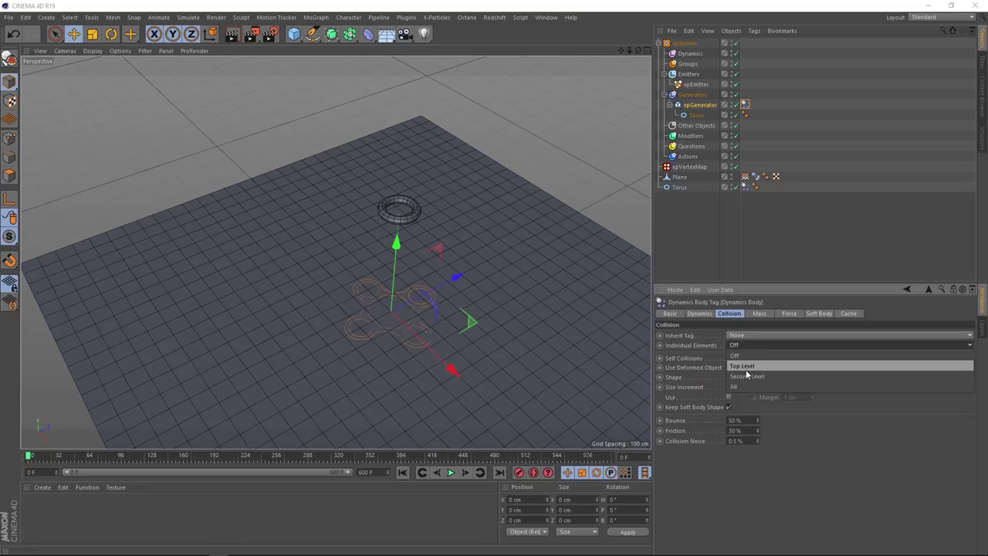
left_click(769, 367)
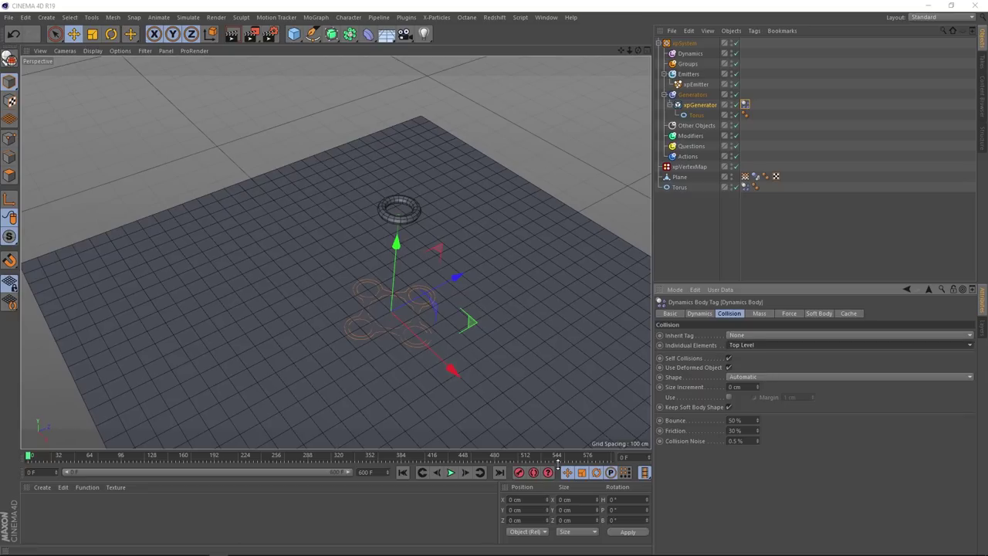
Play the simulation to watch the generated tori pile up on the plane.
left_click(450, 473)
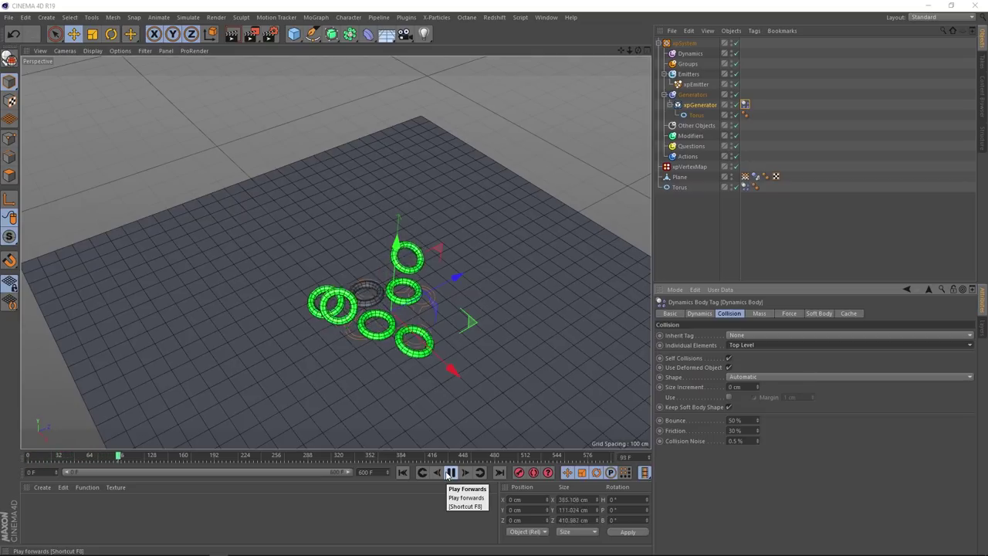
scroll(515, 394, "up", 5)
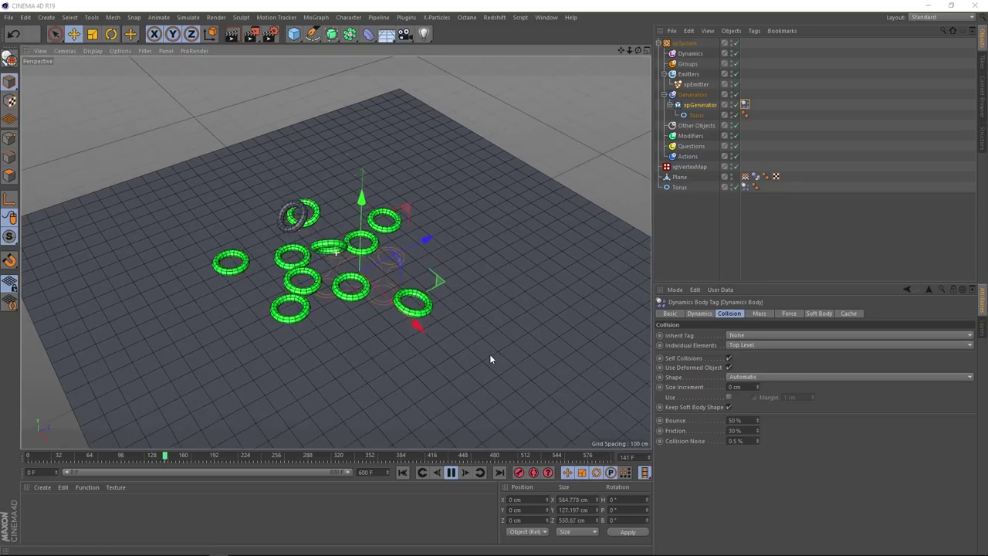
scroll(489, 355, "up", 1)
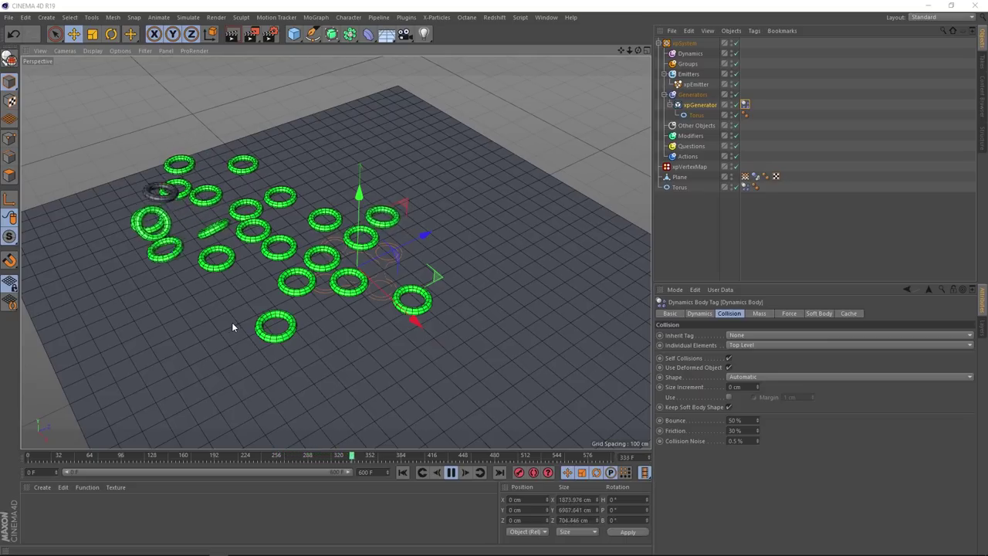
Stop and rewind, then raise the xpEmitter Birthrate to 10 and preview the denser tori.
left_click(452, 473)
left_click(403, 473)
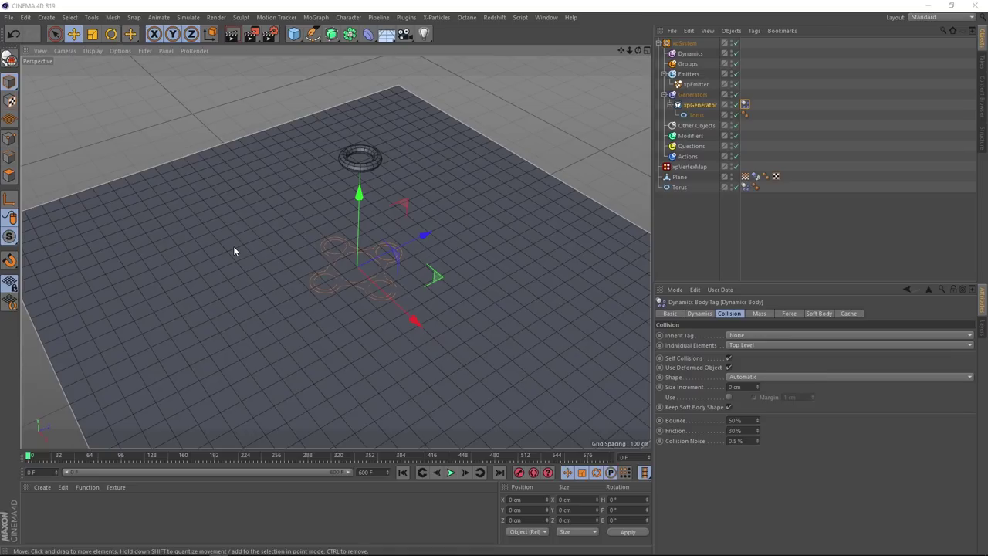
left_click(696, 84)
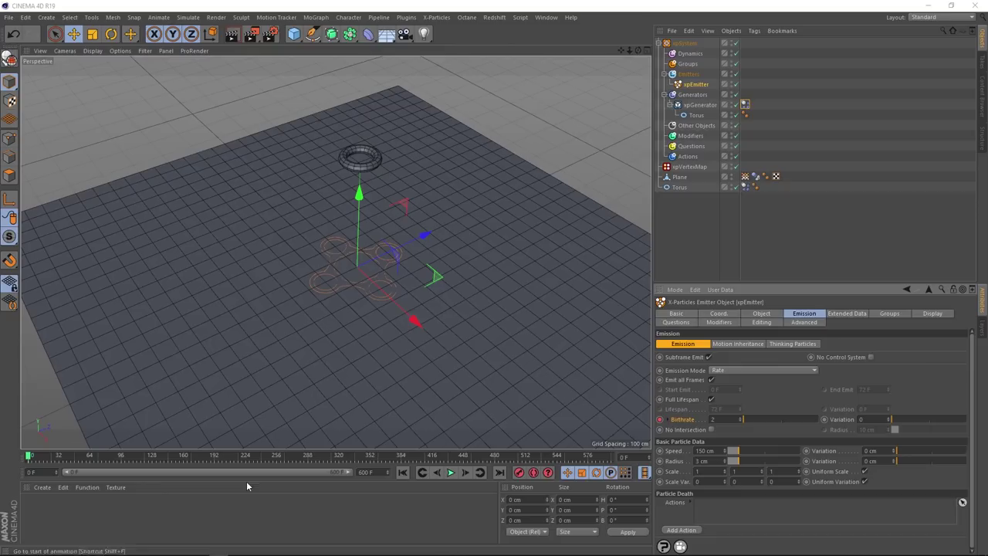
left_click(106, 459)
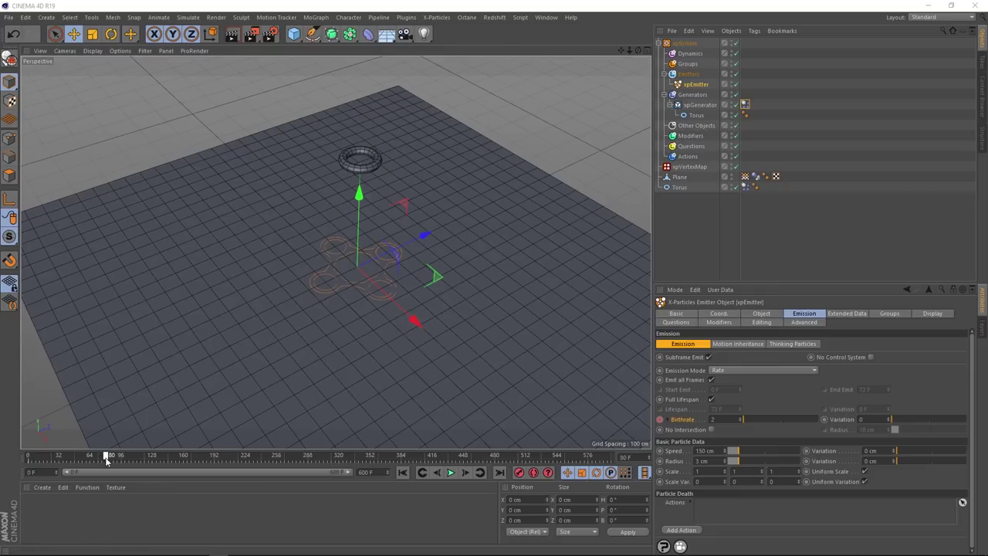
double_click(723, 419)
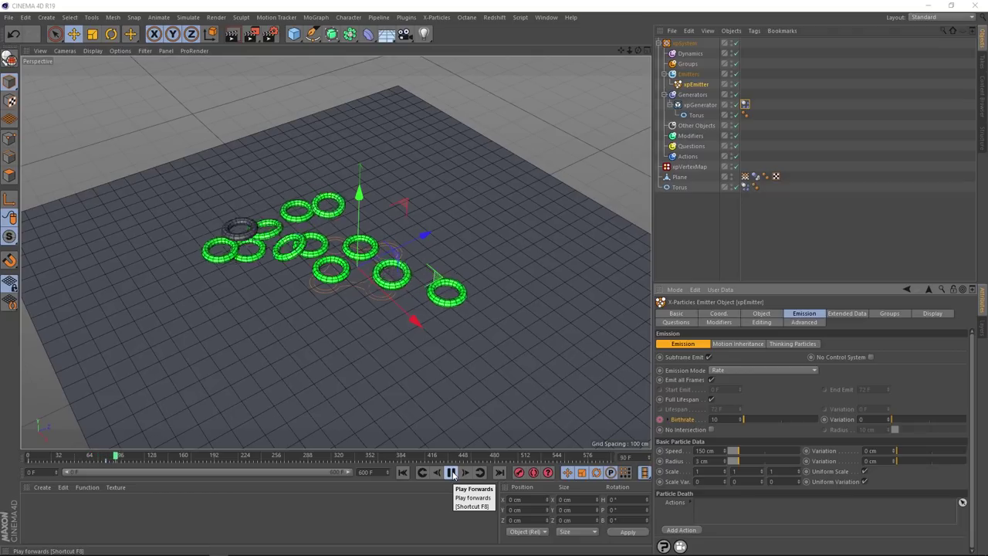
left_click_drag(335, 372, 292, 374, "alt")
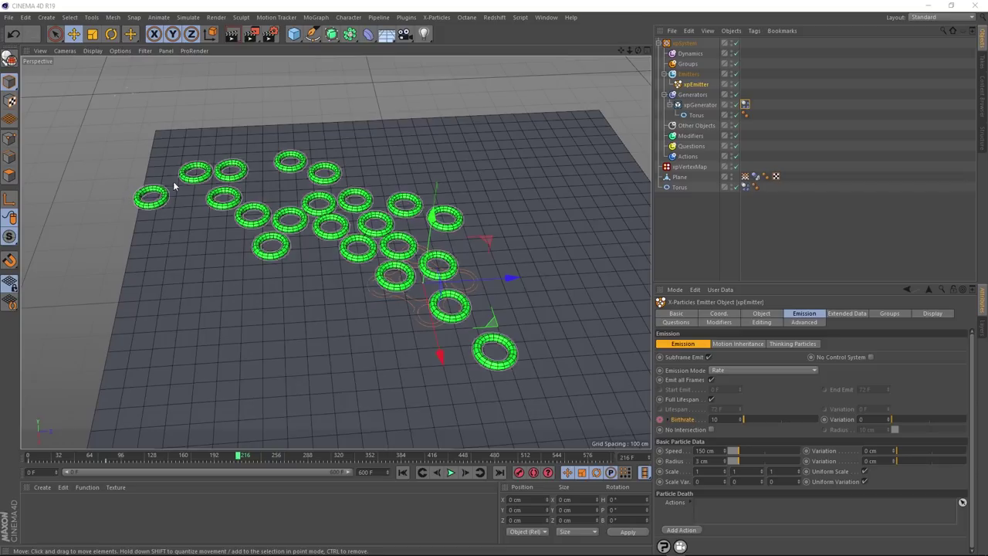
Add a cube and resize it into a slab about 1396 cm wide and 1484 cm deep.
left_click(294, 34)
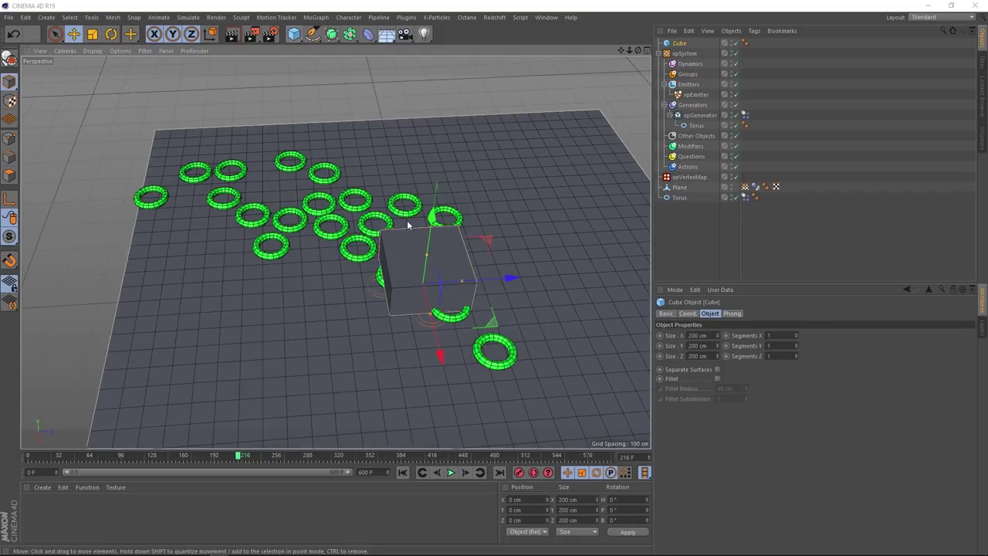
left_click_drag(406, 226, 417, 252)
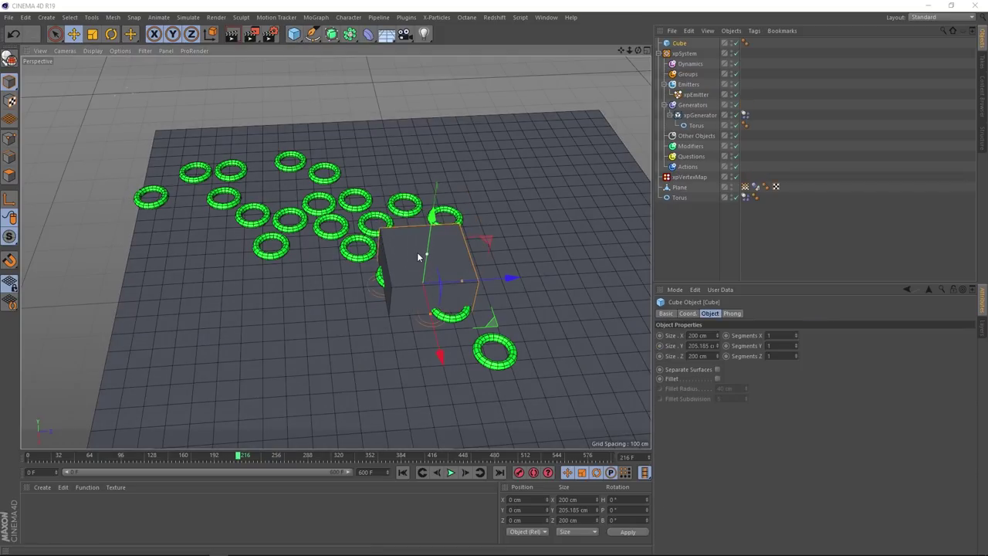
left_click_drag(476, 287, 602, 287)
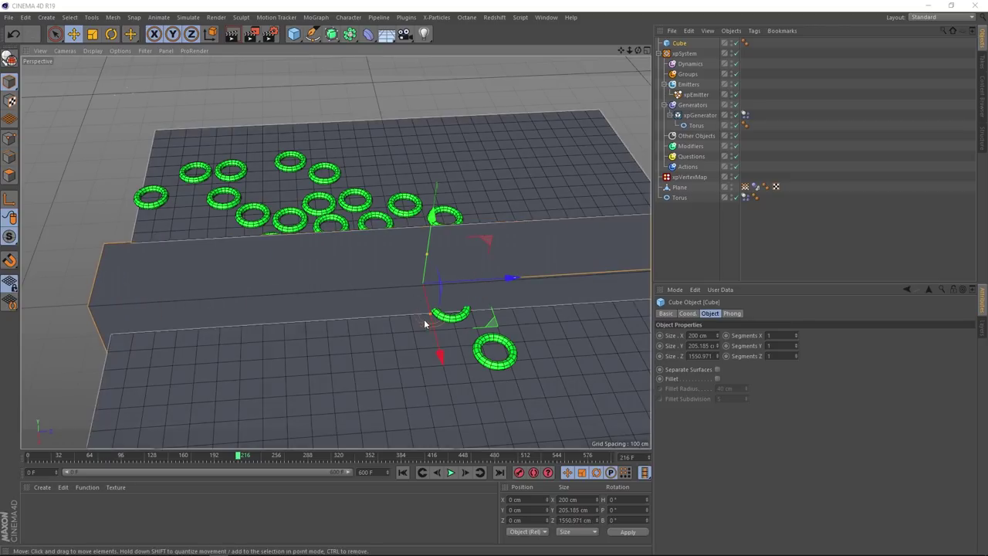
left_click_drag(427, 322, 444, 401)
left_click_drag(441, 357, 444, 371)
scroll(338, 266, "down", 3)
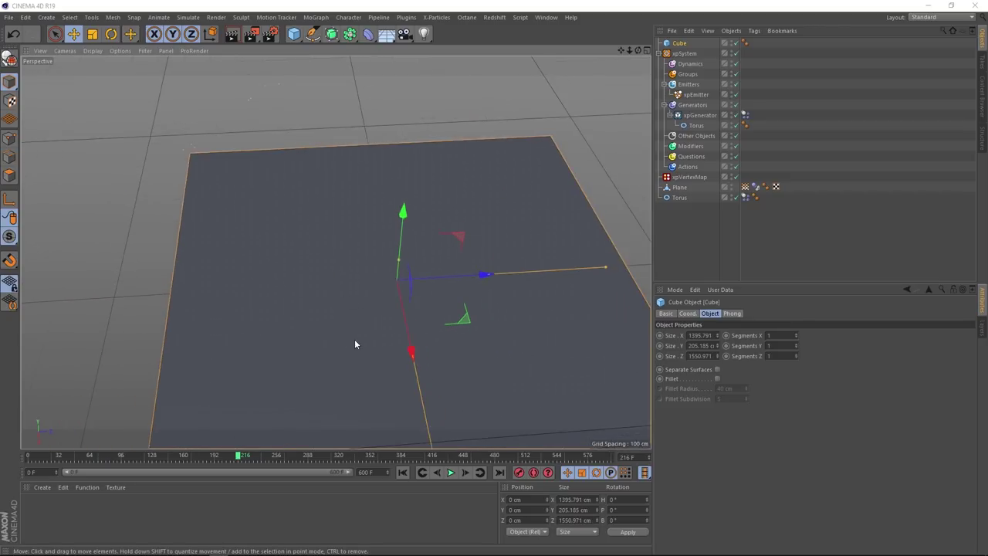
left_click_drag(354, 339, 422, 322, "alt")
left_click_drag(442, 263, 441, 264)
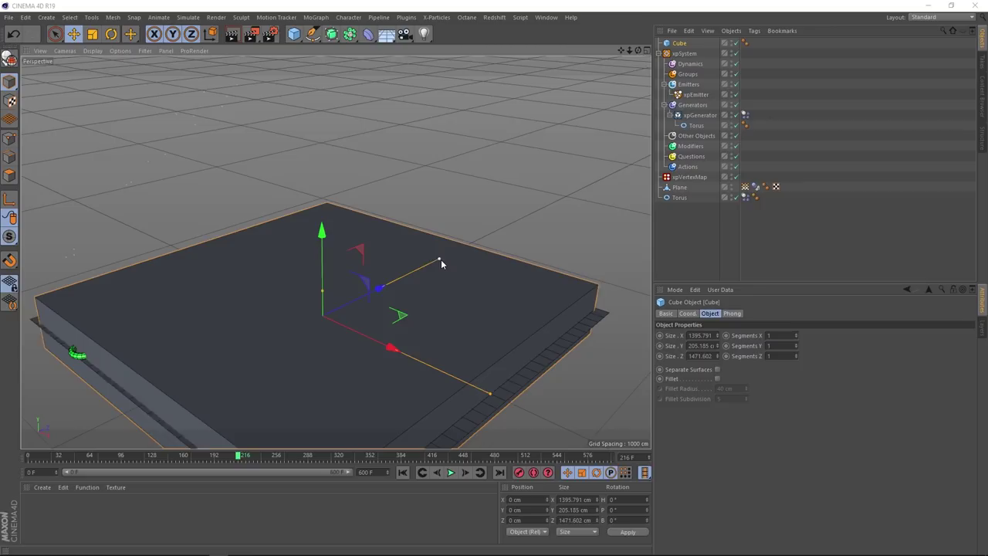
Make the cube editable and delete its top polygon to open the box.
right_click(679, 43)
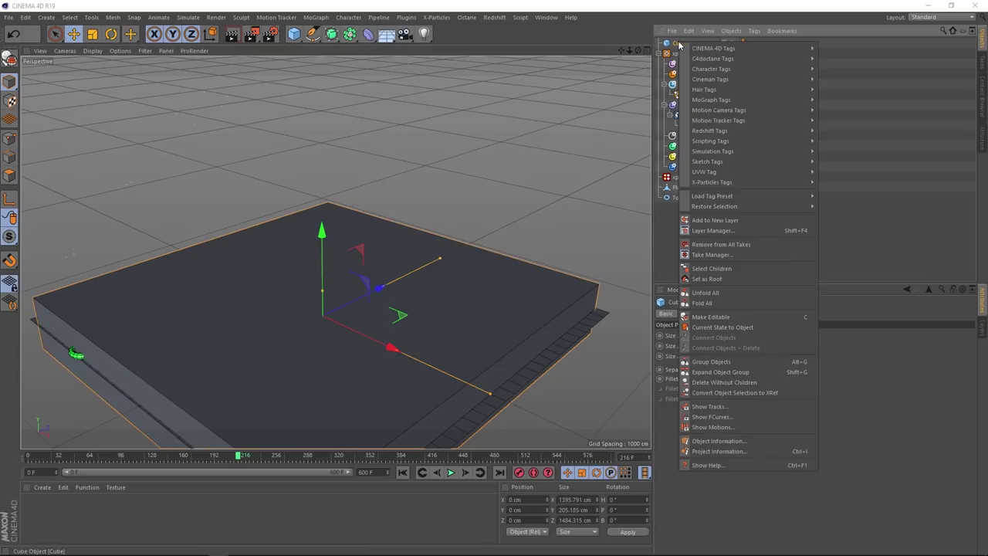
left_click(781, 317)
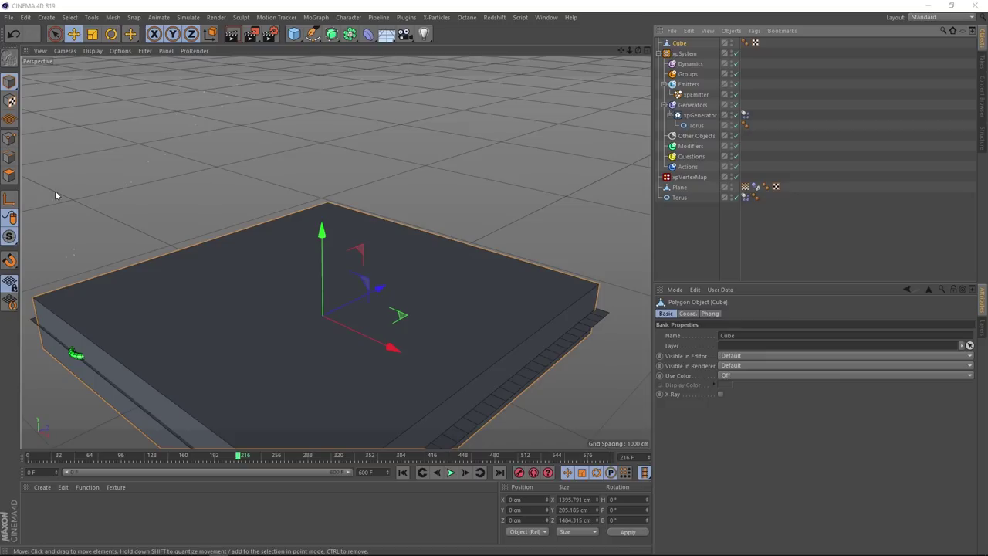
left_click(9, 175)
left_click(264, 299)
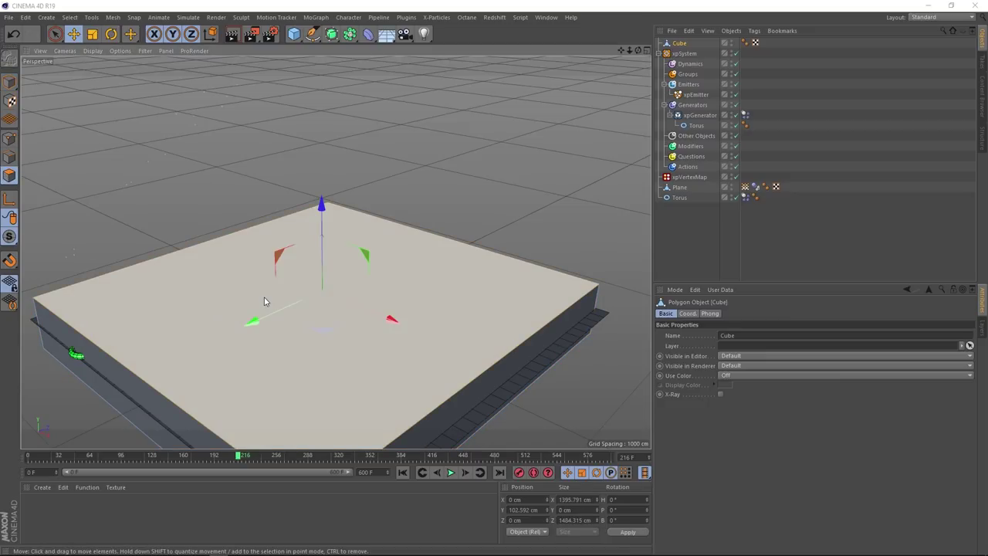
key("Delete")
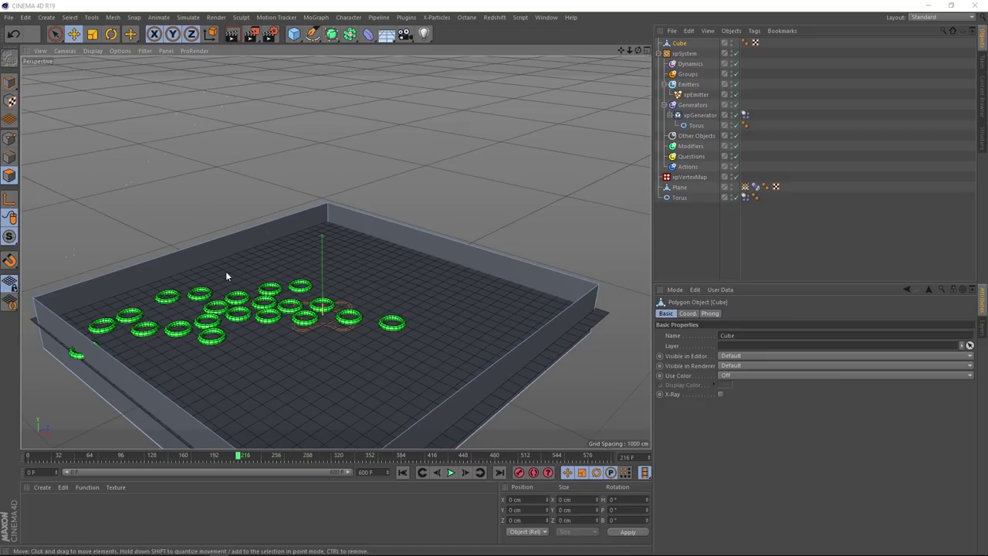
left_click_drag(91, 174, 228, 296, "alt")
scroll(227, 296, "down", 10)
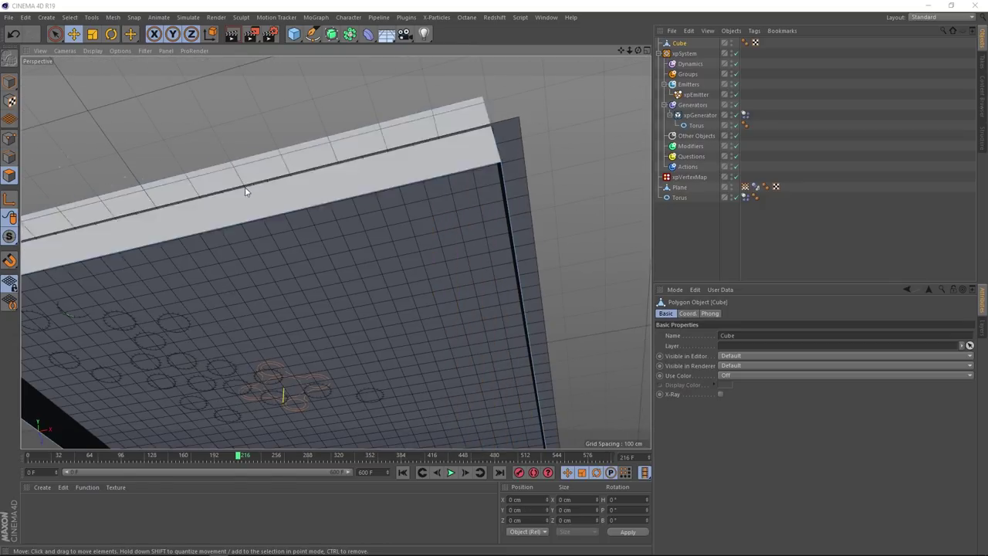
Raise the box to Y 75 cm and scale its walls to about 489 cm tall.
left_click(11, 82)
left_click_drag(231, 154, 239, 271, "alt")
left_click_drag(336, 230, 351, 171)
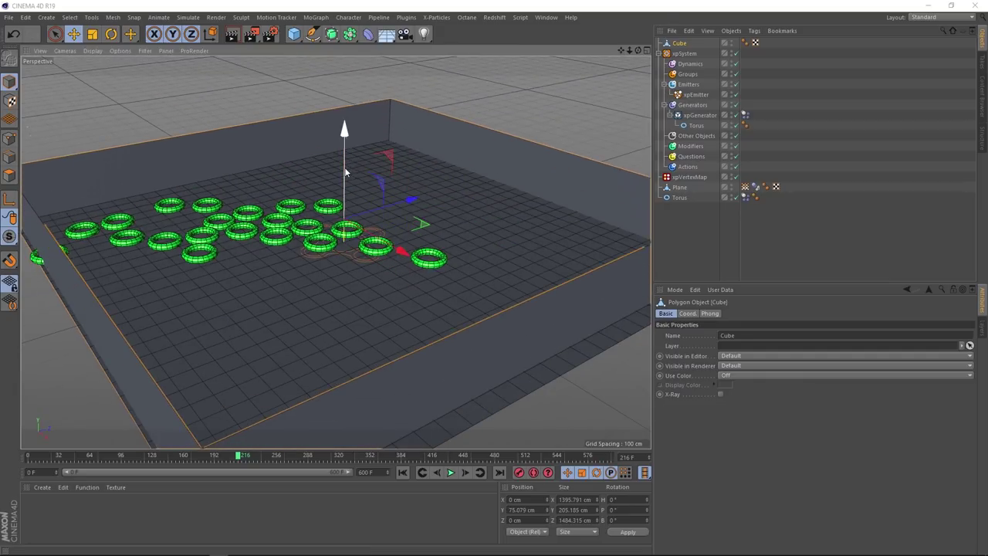
key("t")
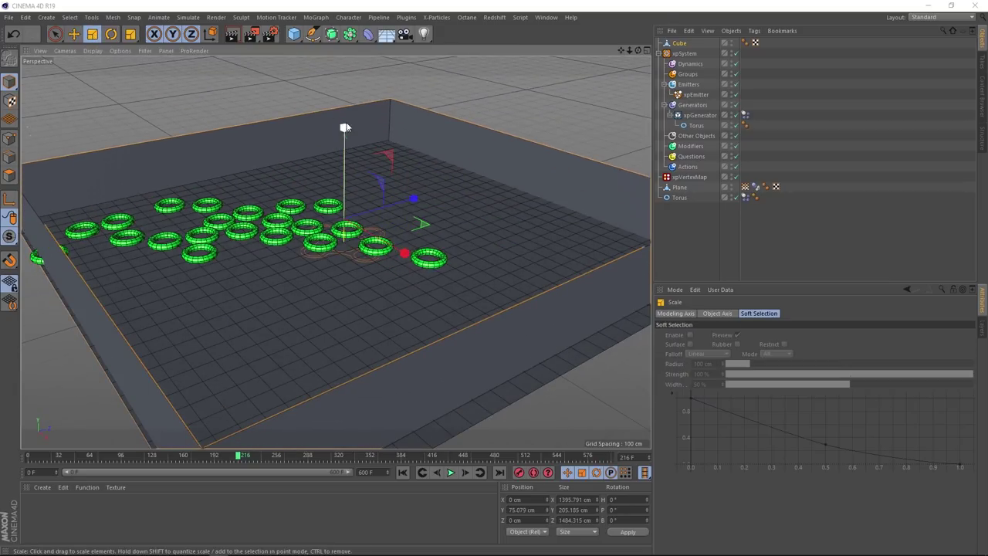
mouse_move(344, 128)
left_mouse_down()
mouse_move(347, 100)
mouse_move(345, 116)
left_mouse_up()
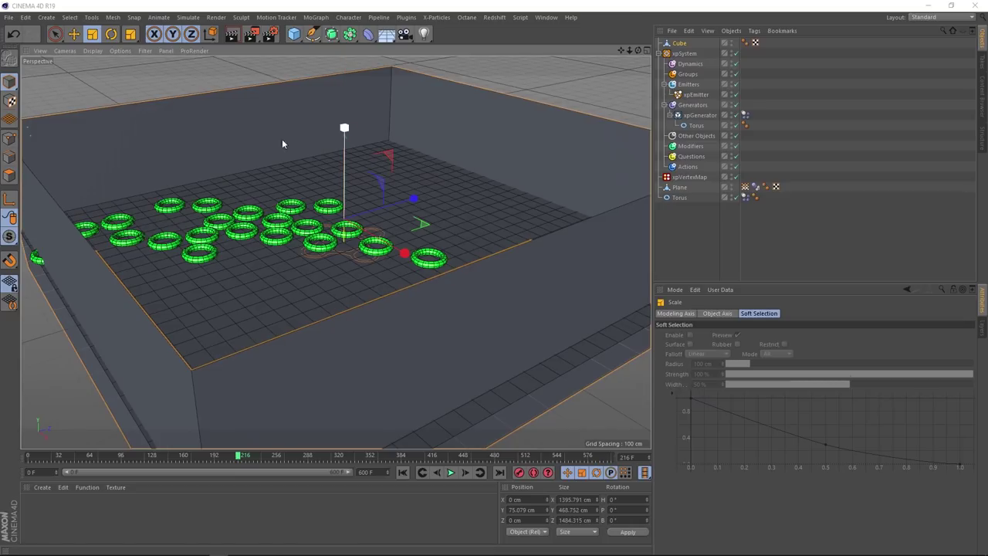
left_click_drag(263, 205, 220, 220, "alt")
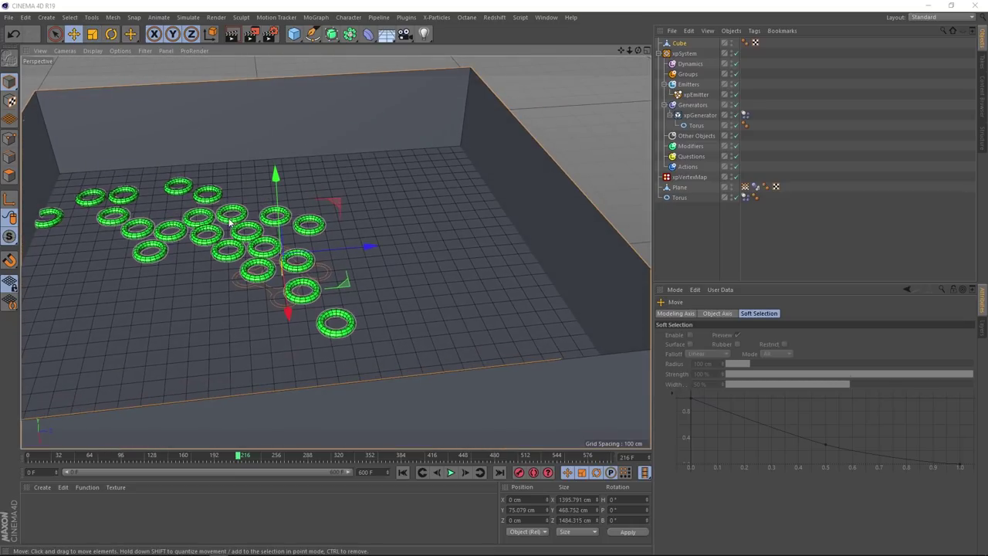
Show the Cube's Dynamics Body collision settings and replay from the start to frame 32.
left_click(755, 187)
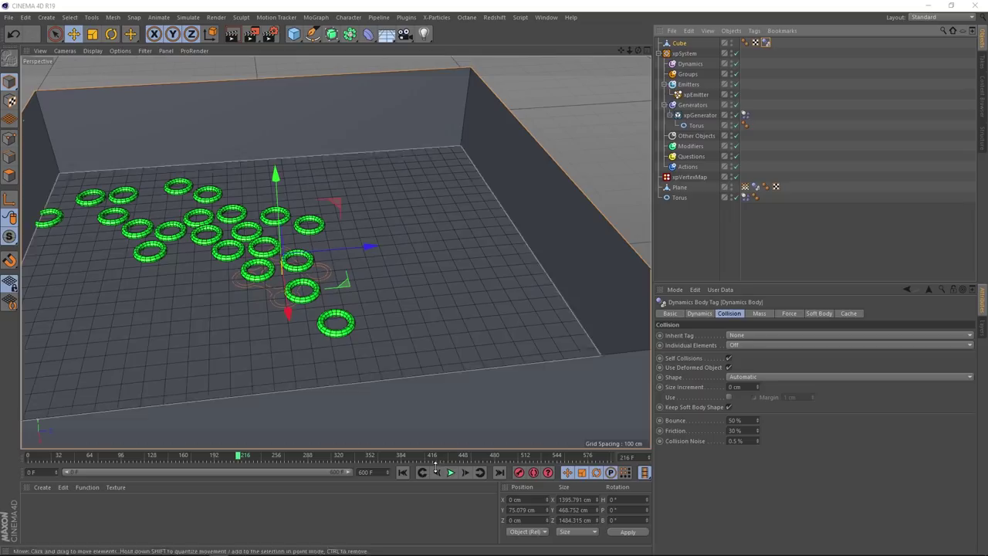
left_click(402, 472)
left_click(451, 472)
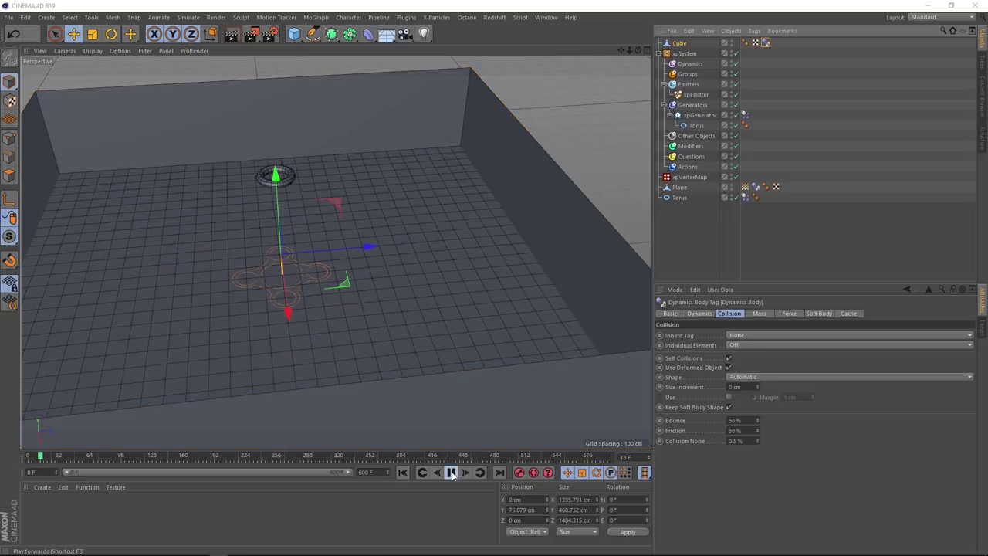
left_click(452, 472)
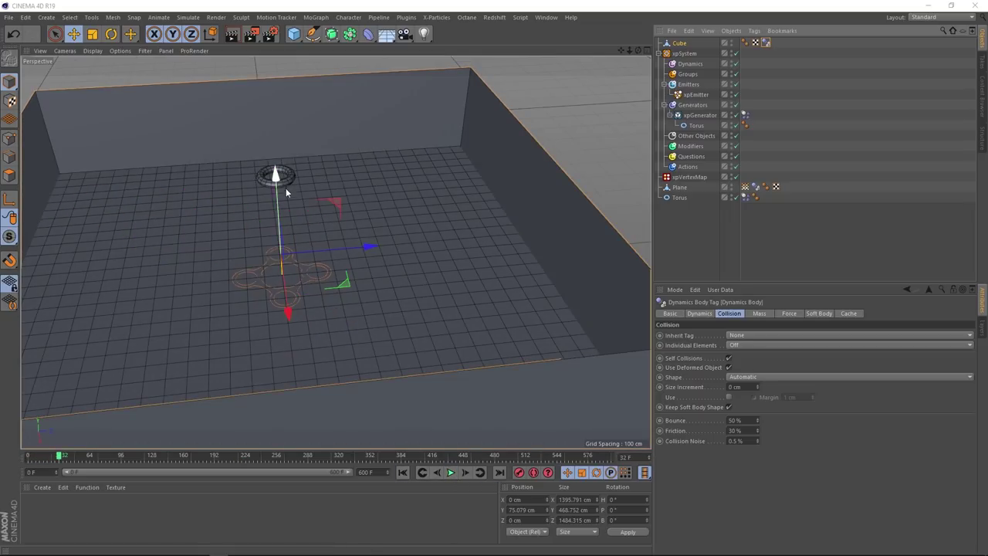
left_click_drag(304, 206, 332, 205, "alt")
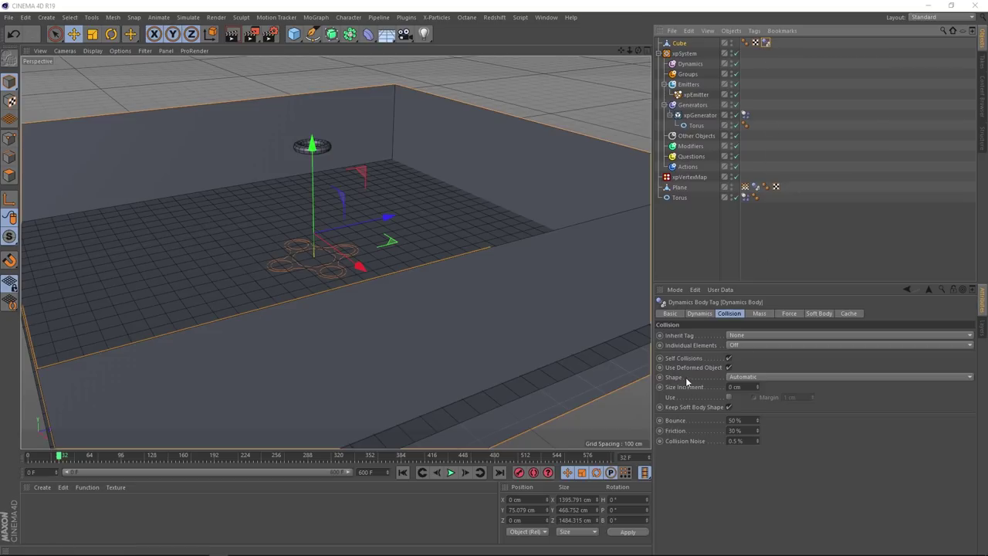
Set the collision shape to Static Mesh and play the simulation, orbiting in on the falling rings.
left_click(753, 376)
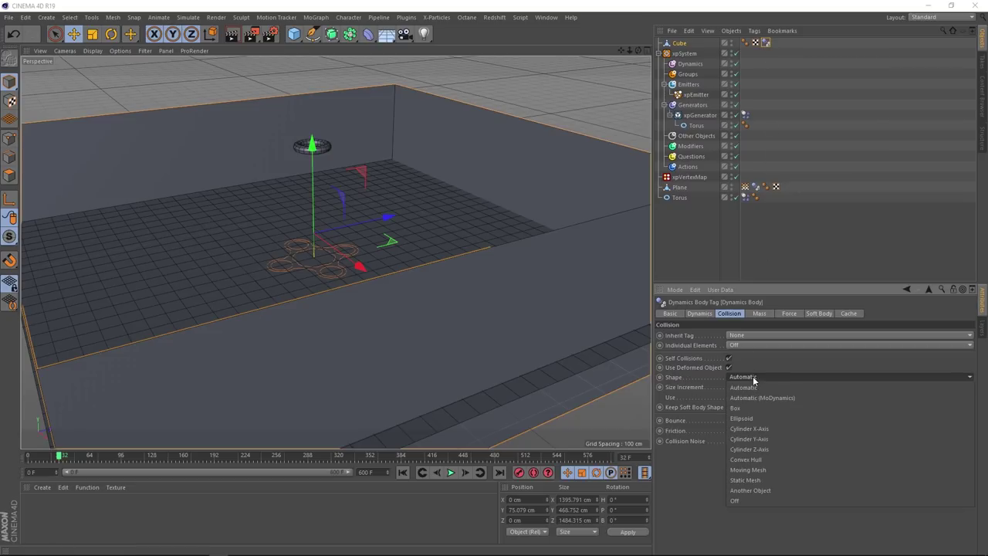
left_click(778, 480)
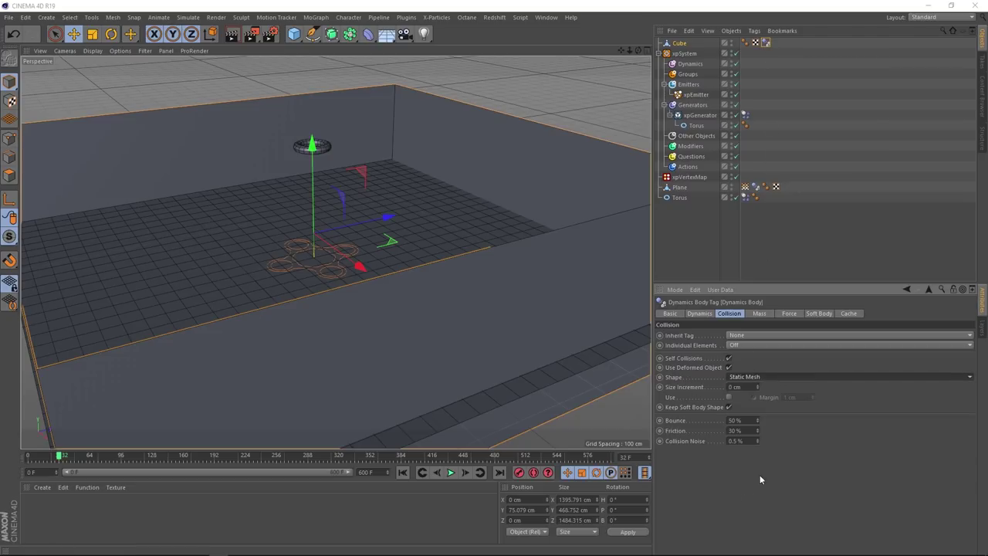
left_click(452, 473)
left_click_drag(341, 301, 319, 332, "alt")
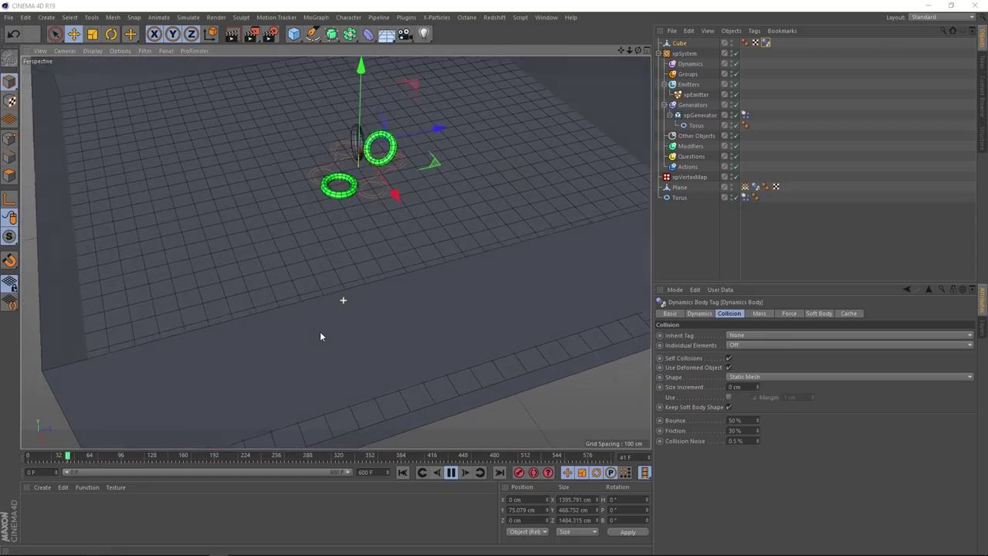
right_click_drag(336, 252, 395, 248, "alt")
left_click_drag(396, 249, 374, 293, "alt")
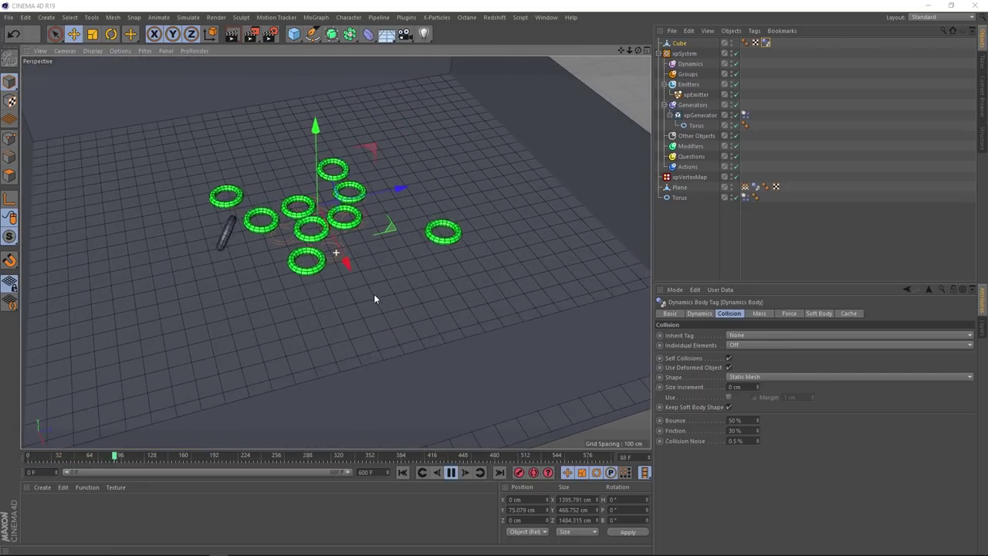
left_click_drag(355, 345, 261, 359, "alt")
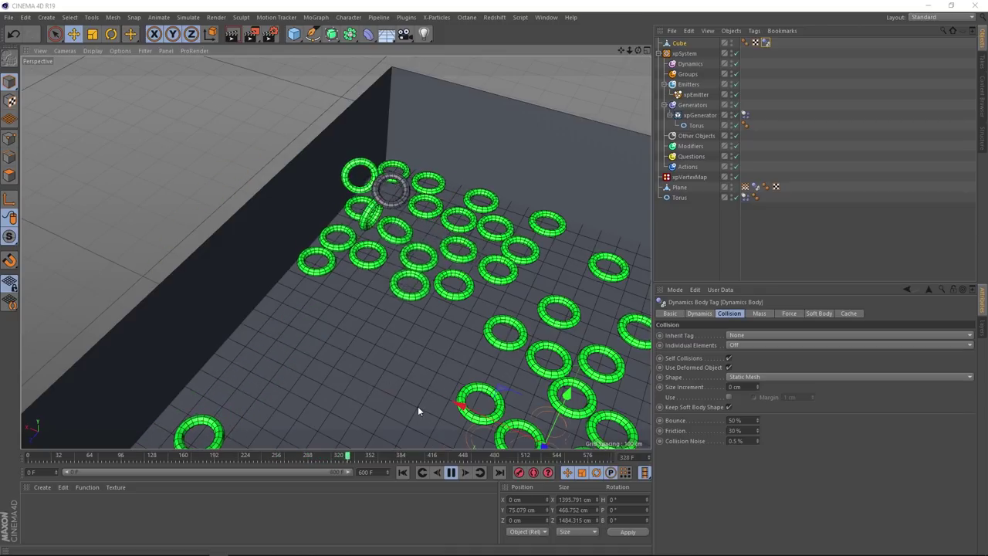
Stop and rewind playback, then delete the animation track on the xpEmitter's Birthrate.
left_click(451, 473)
left_click(402, 474)
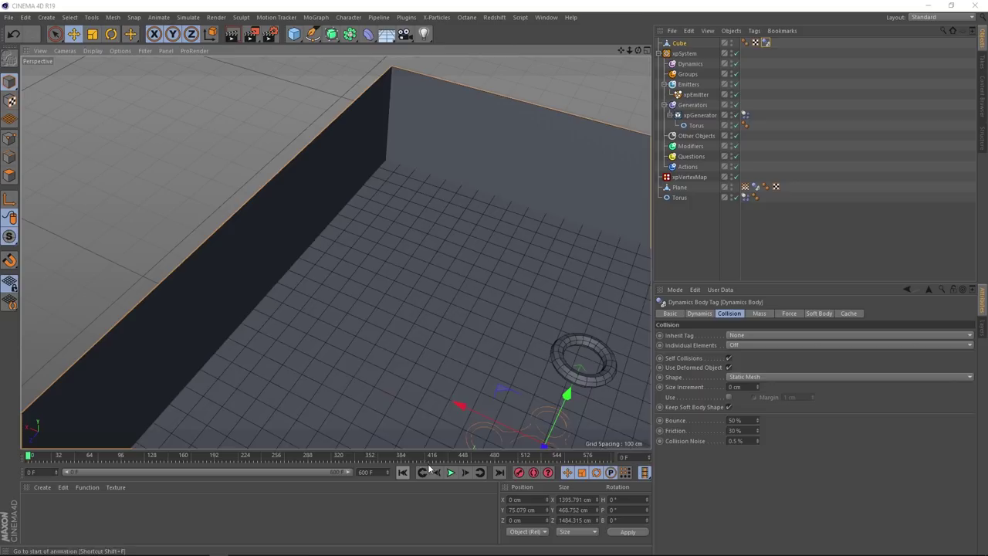
left_click(695, 94)
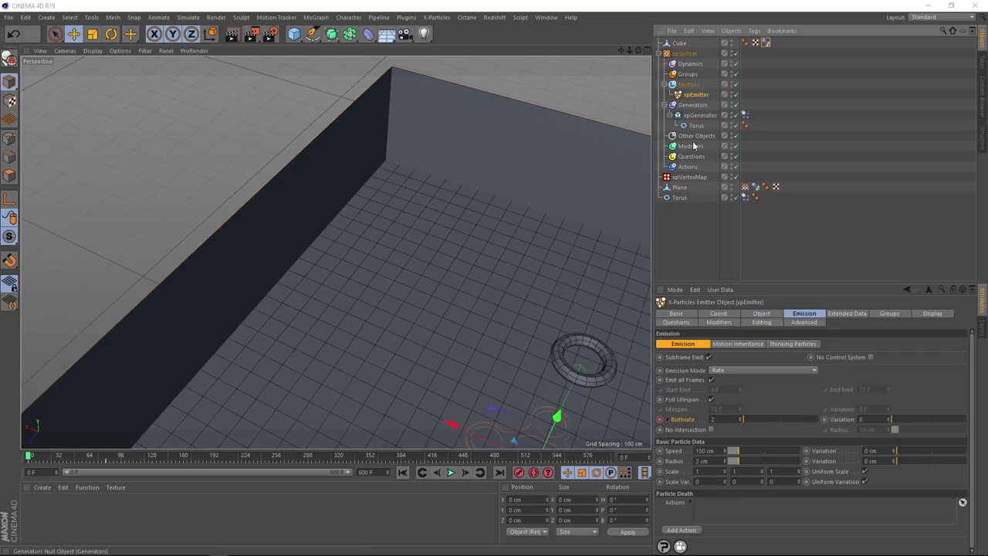
right_click(699, 417)
mouse_move(702, 375)
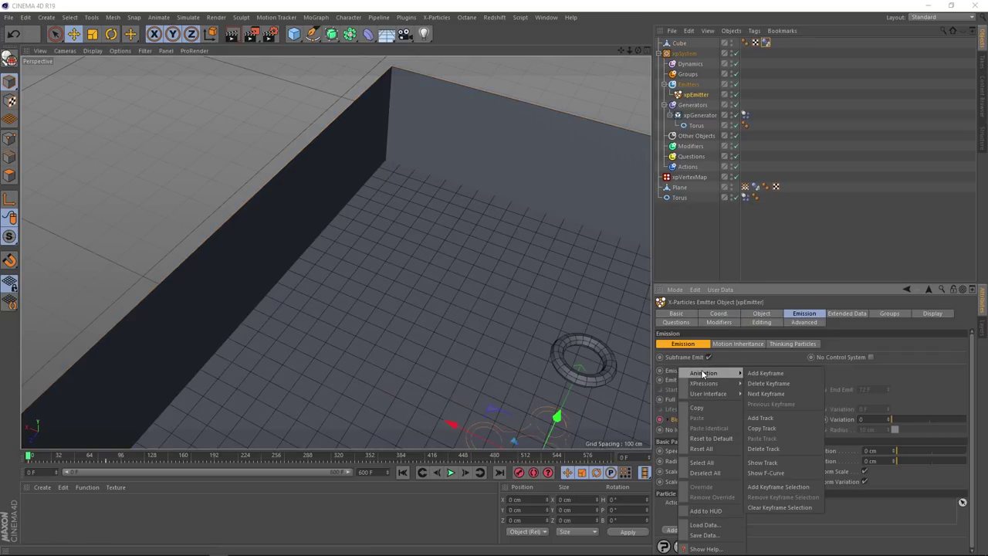
left_click(792, 450)
Orbit the view closer around the emitter to inspect the spawning rings, floor and walls.
left_click_drag(551, 404, 468, 371, "alt")
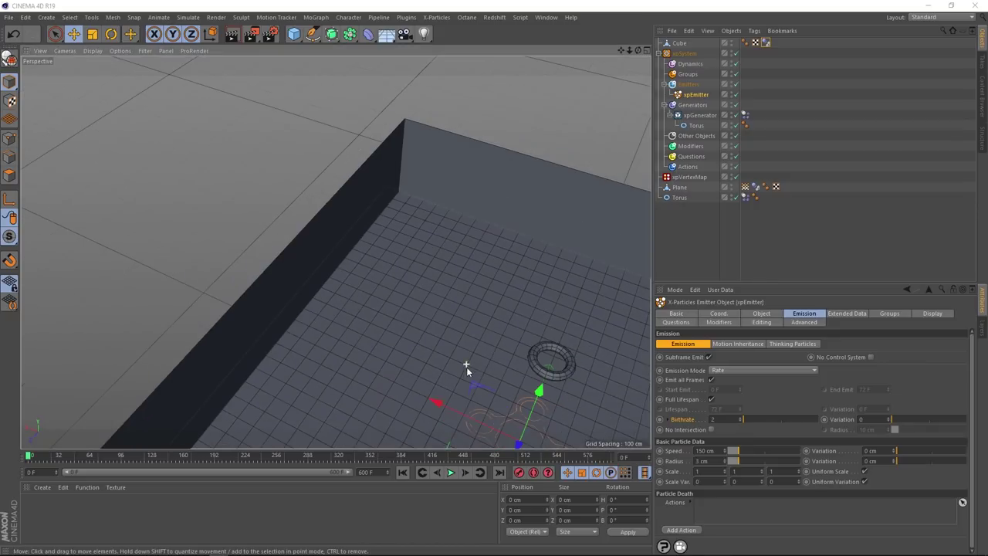
left_click_drag(554, 390, 427, 371, "alt")
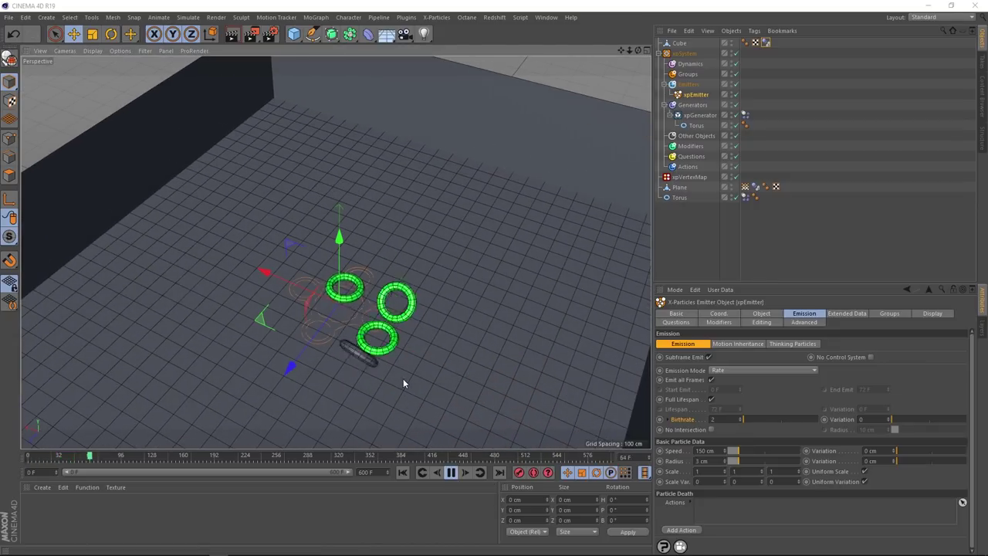
left_click_drag(403, 378, 335, 379, "alt")
left_click_drag(525, 397, 363, 345, "alt")
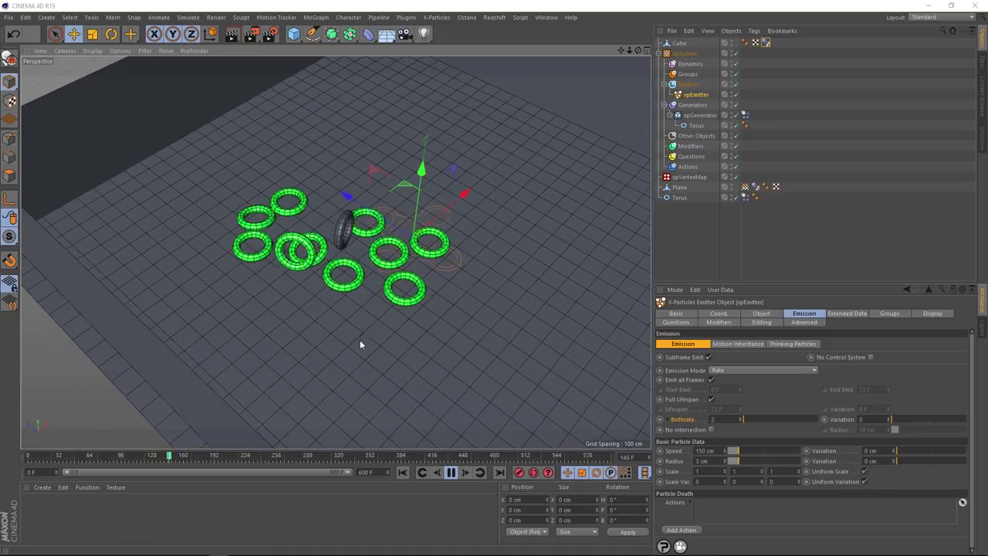
left_click_drag(473, 370, 456, 381, "alt")
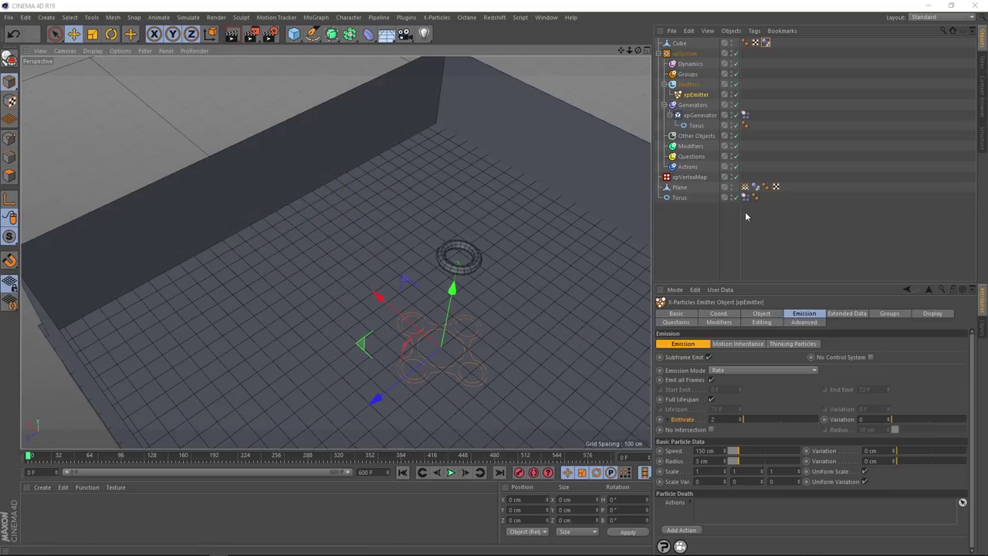
Show the Plane's VMSource vertex map and play the simulation, orbiting over the walled box floor.
left_click(744, 188)
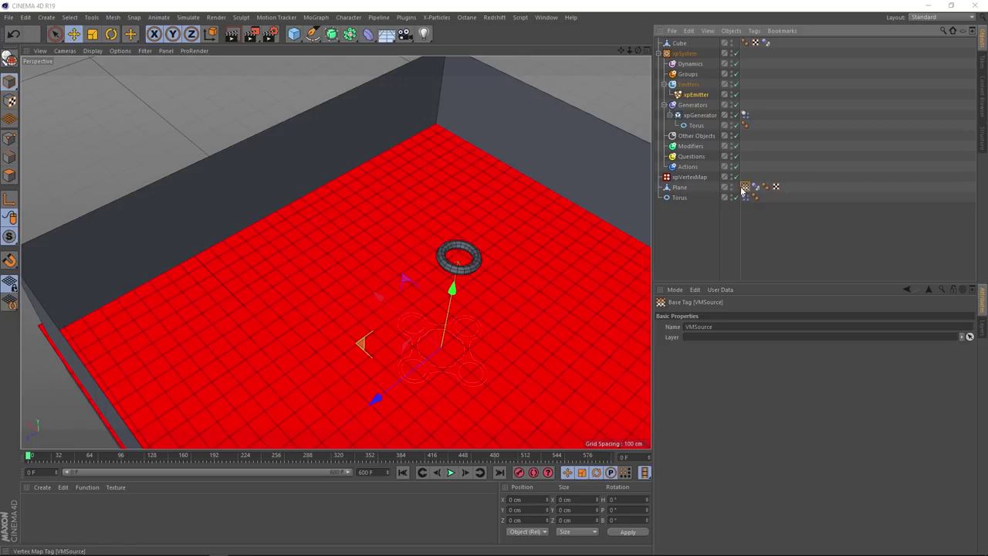
left_click(451, 472)
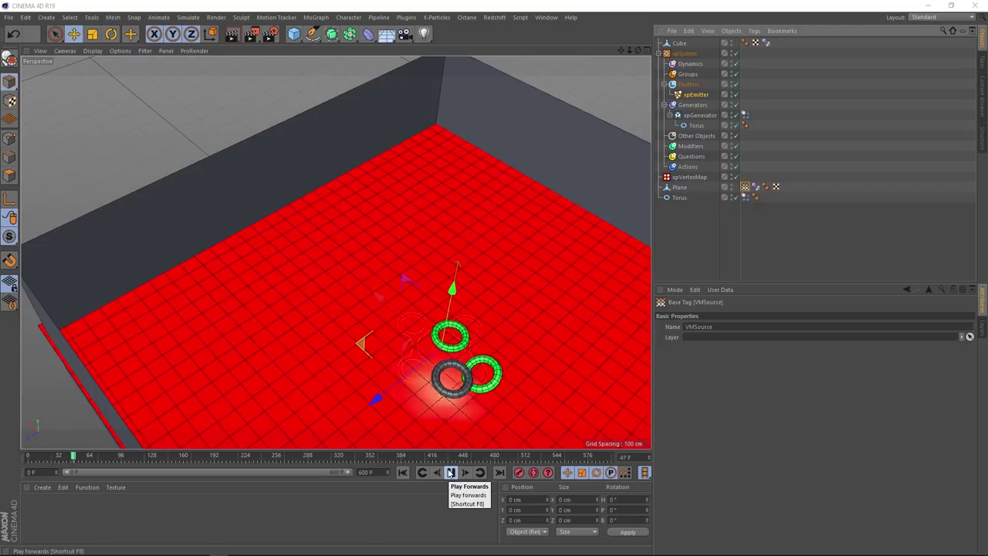
left_click_drag(515, 381, 428, 263, "alt")
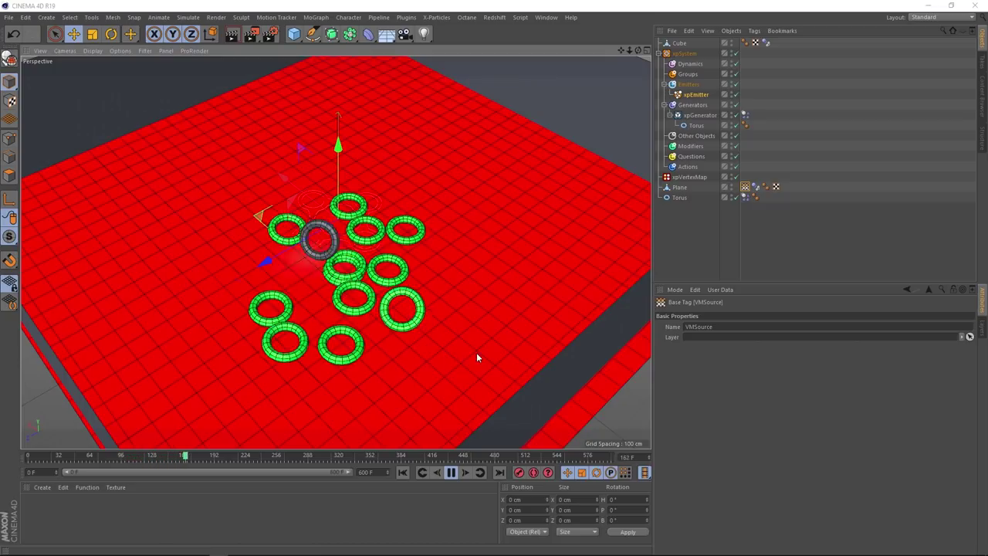
left_click_drag(463, 344, 540, 353, "alt")
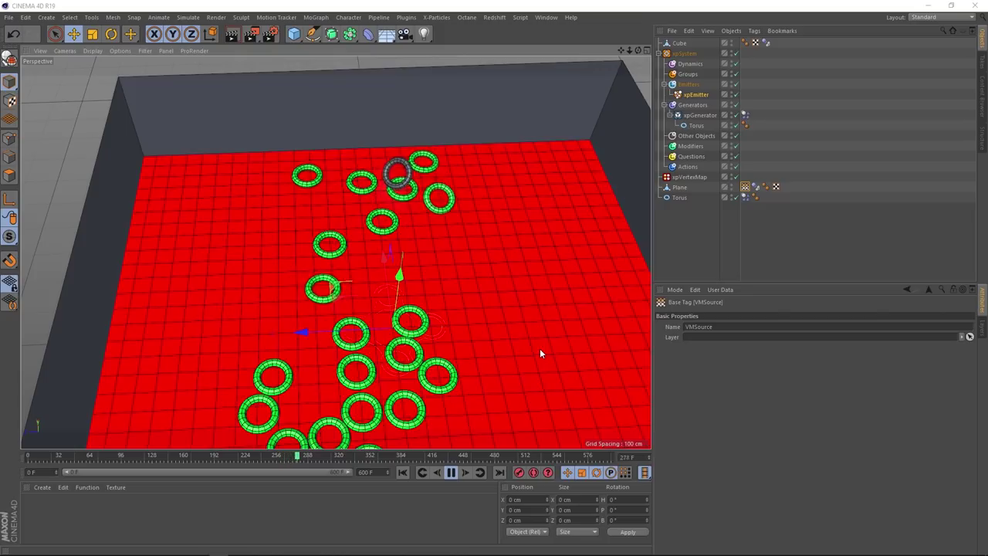